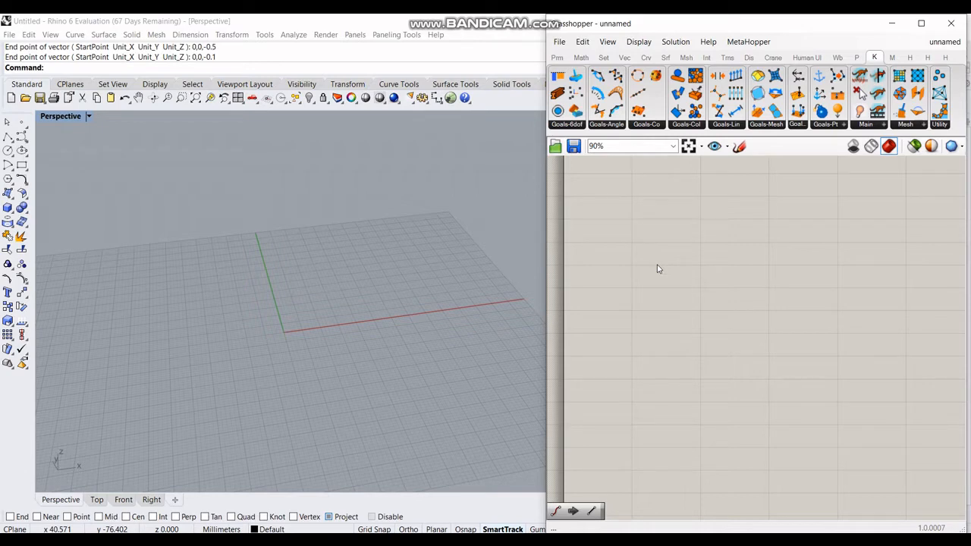
Step: Place a Point parameter and paste copies so four point parameters are stacked on the canvas
double_click(657, 266)
type("p")
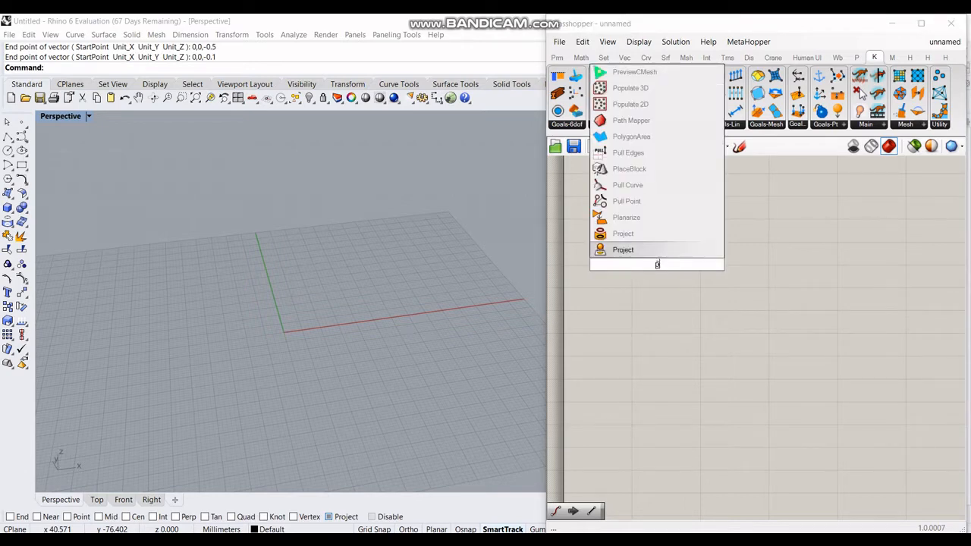
type("oint")
key("Return")
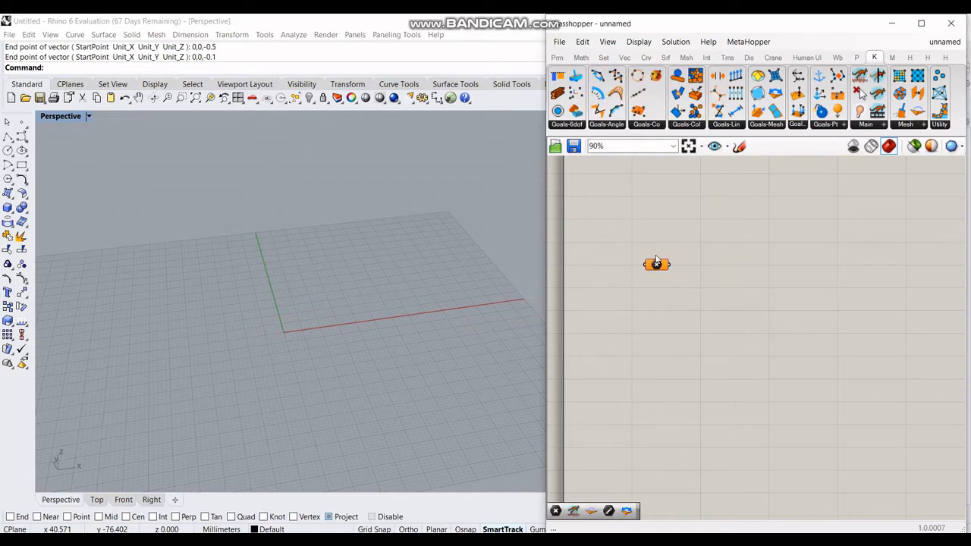
left_click_drag(655, 263, 640, 304)
key("ctrl+c")
key("ctrl+v")
key("ctrl+v")
left_click_drag(644, 236, 642, 266)
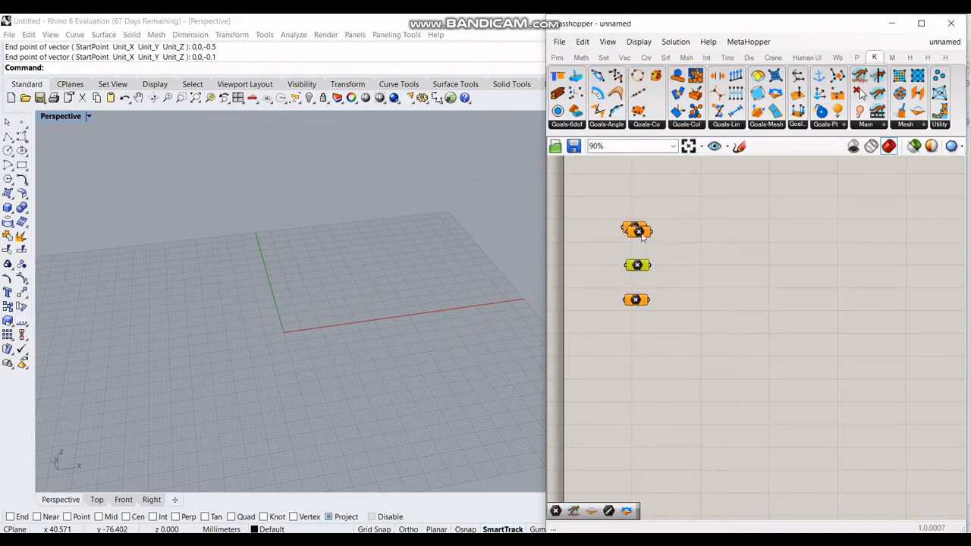
left_click_drag(639, 226, 639, 241)
Step: Set the first two point parameters to 0,0,0 and 10,10,0
right_click(646, 229)
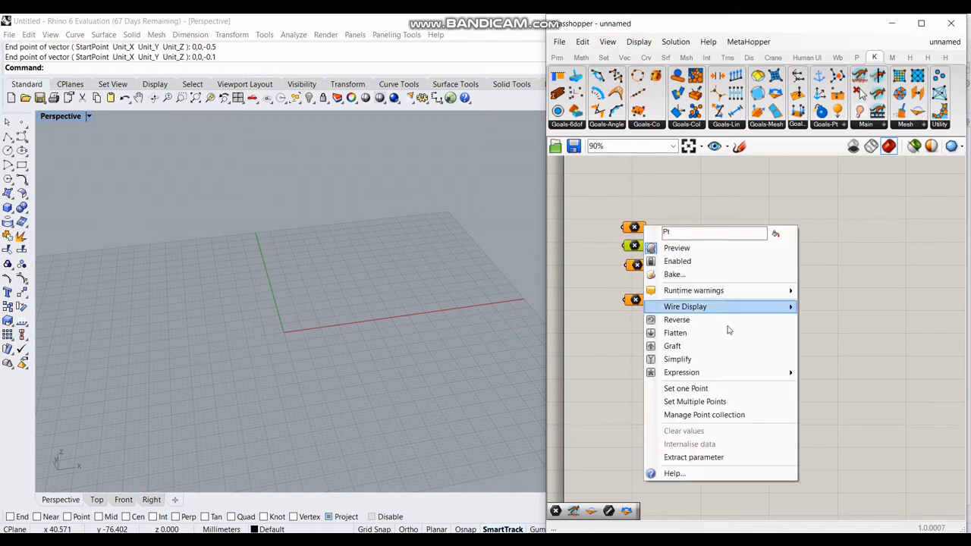
left_click(714, 387)
type("0,0,")
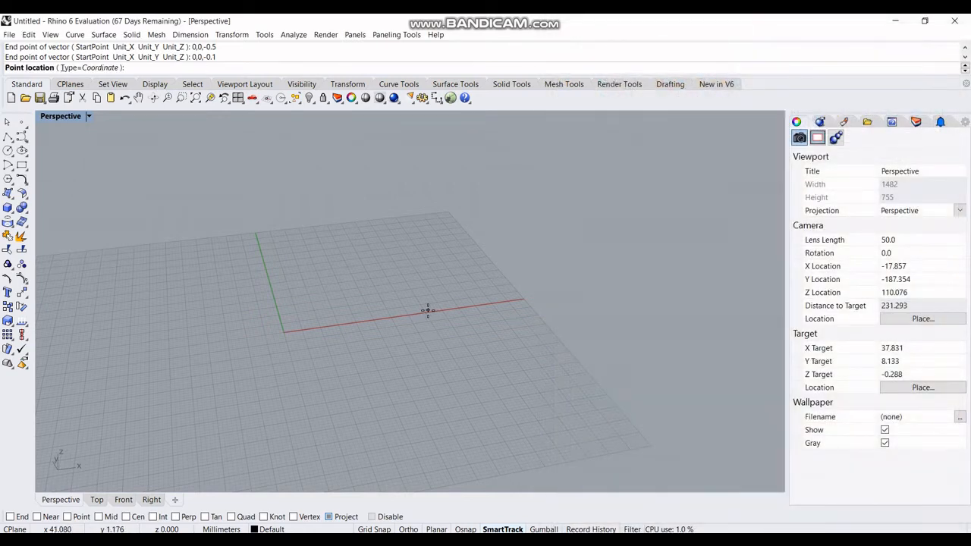
type("0")
key("Return")
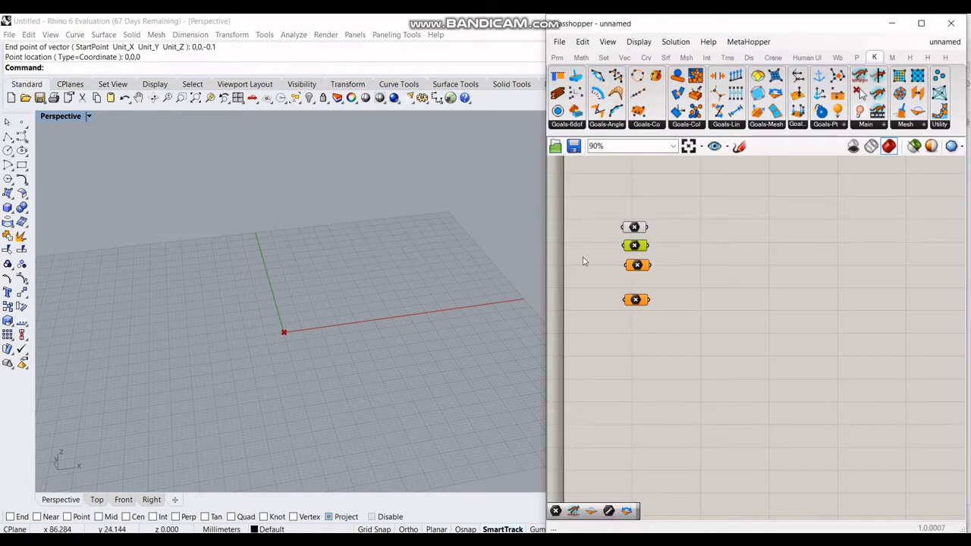
right_click(642, 249)
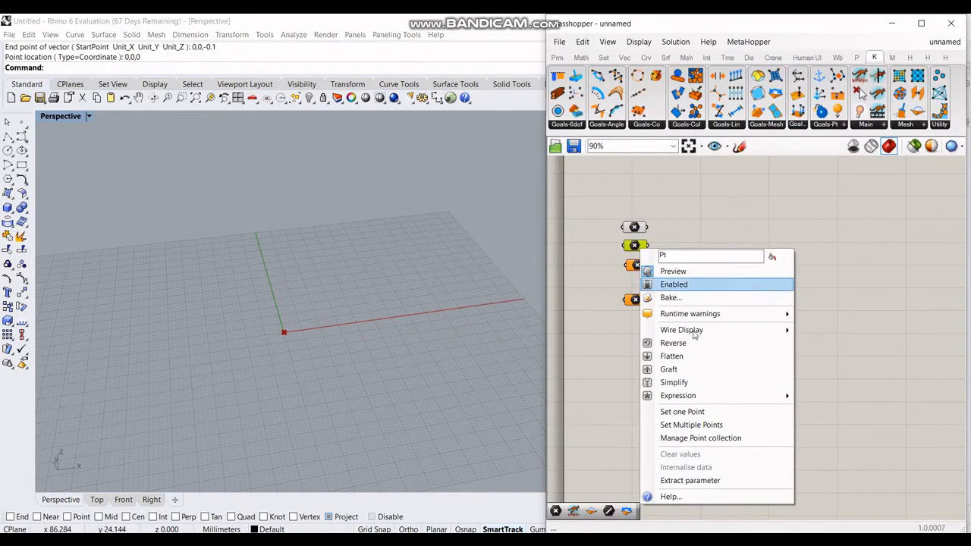
left_click(710, 428)
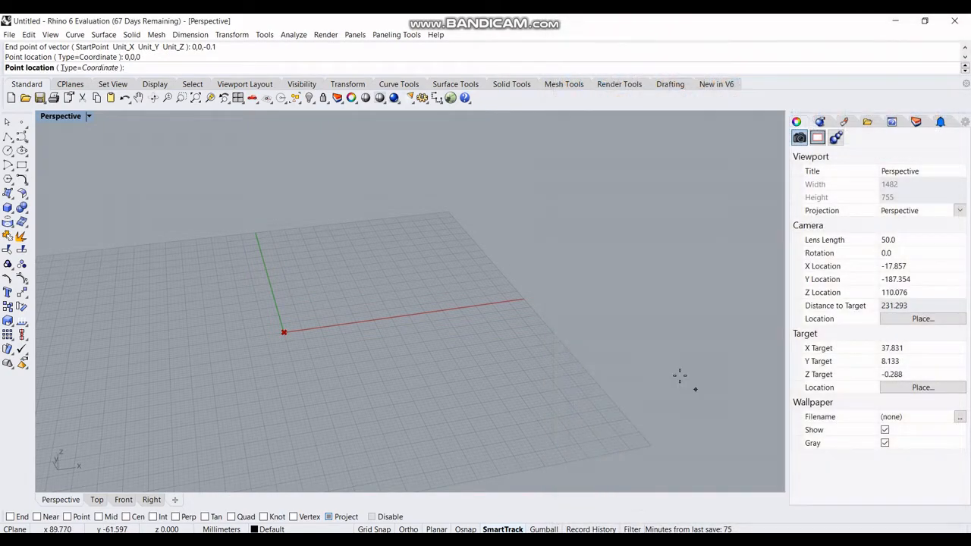
type("10")
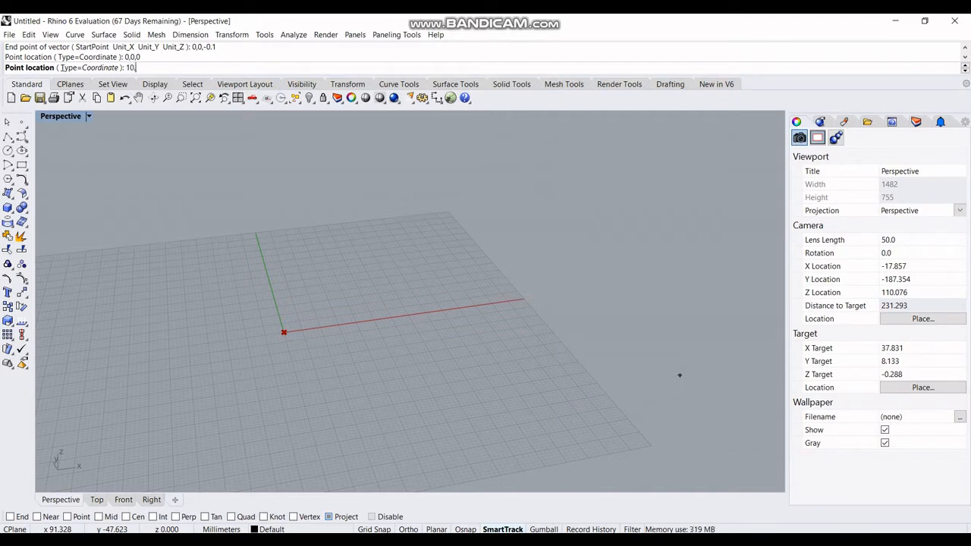
type(",10,0")
key("Return")
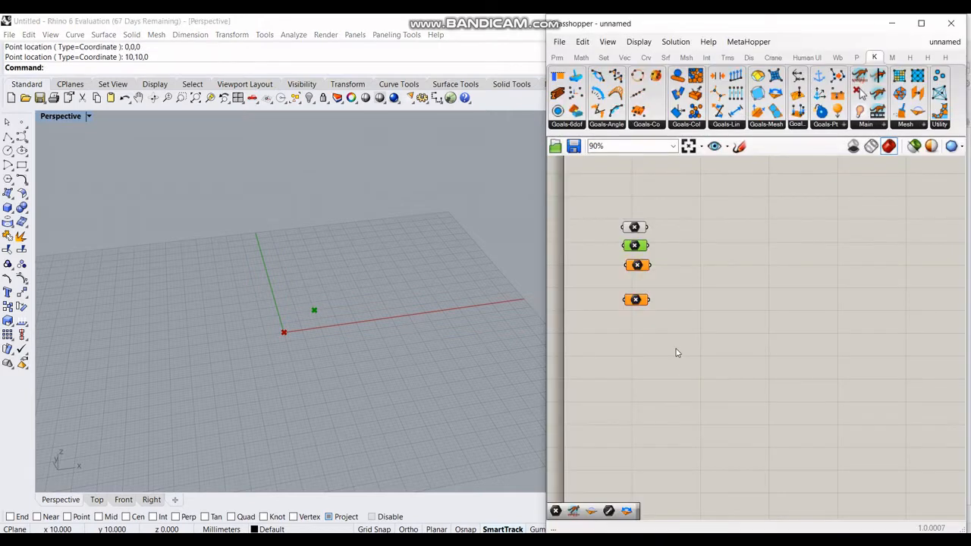
Step: Set the third point parameter to 20,0,0 and the fourth to 10,-10,0
right_click(643, 267)
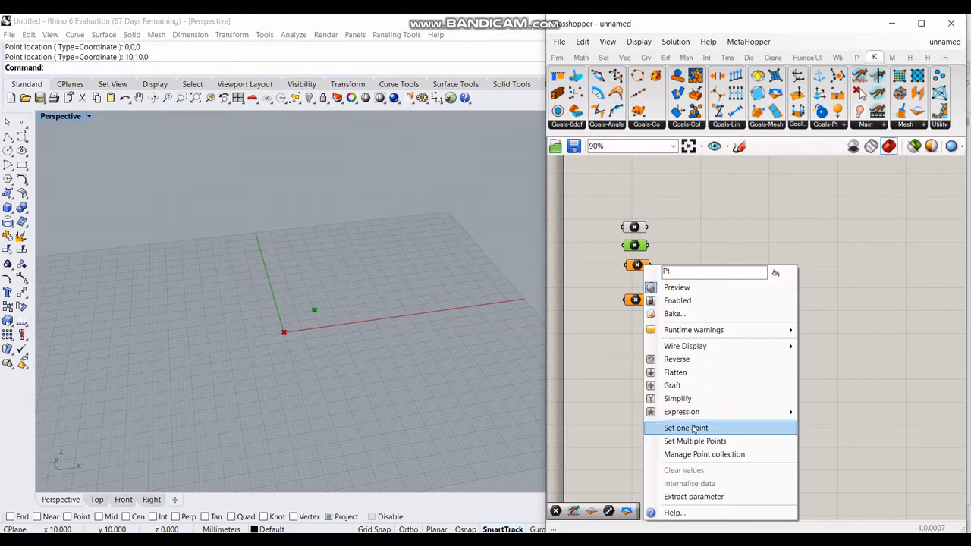
left_click(676, 428)
type("2")
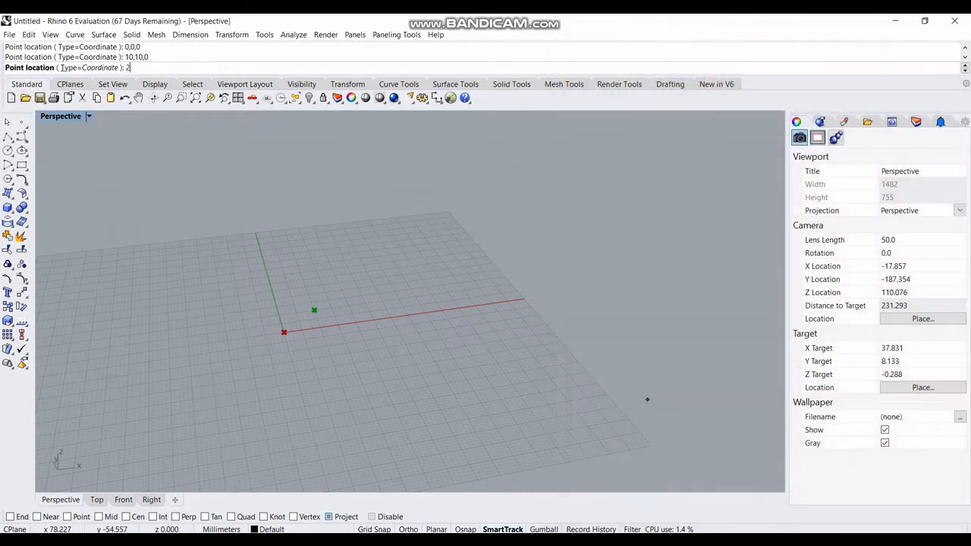
type("0,0,0,")
key("Return")
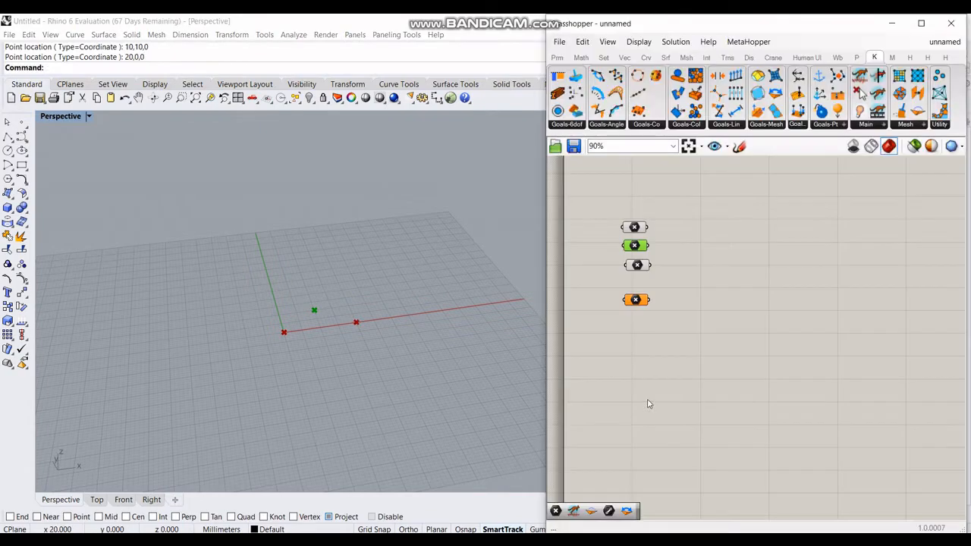
right_click(639, 302)
left_click(675, 441)
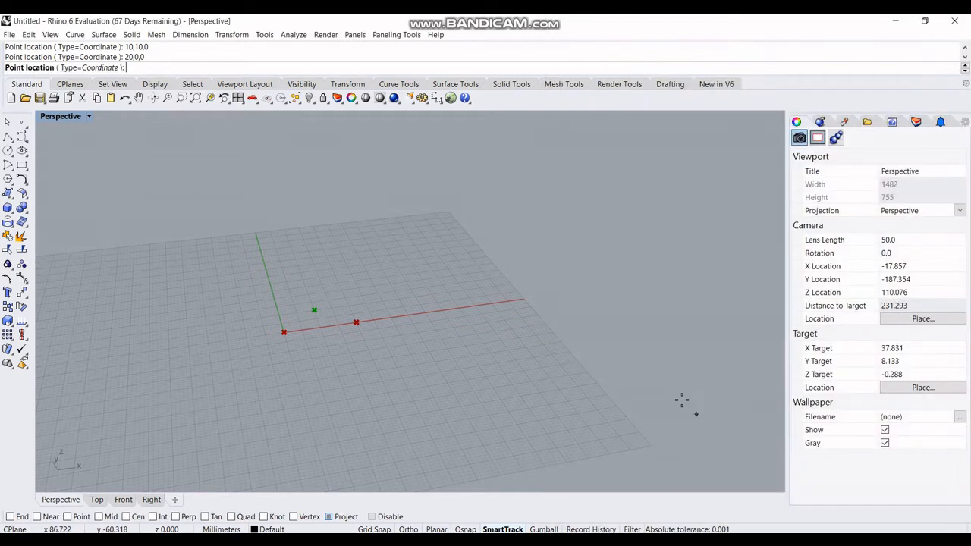
type("10,")
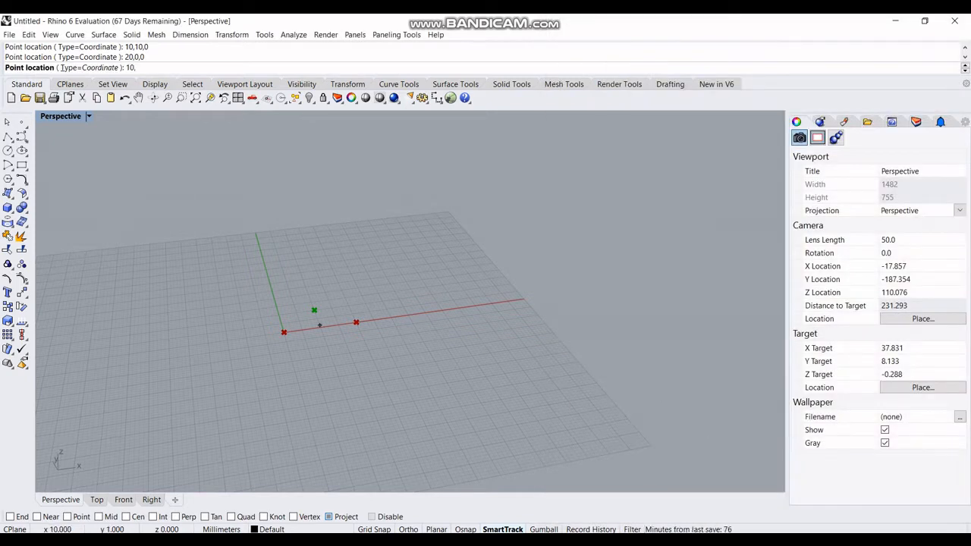
type("10,0")
key("Return")
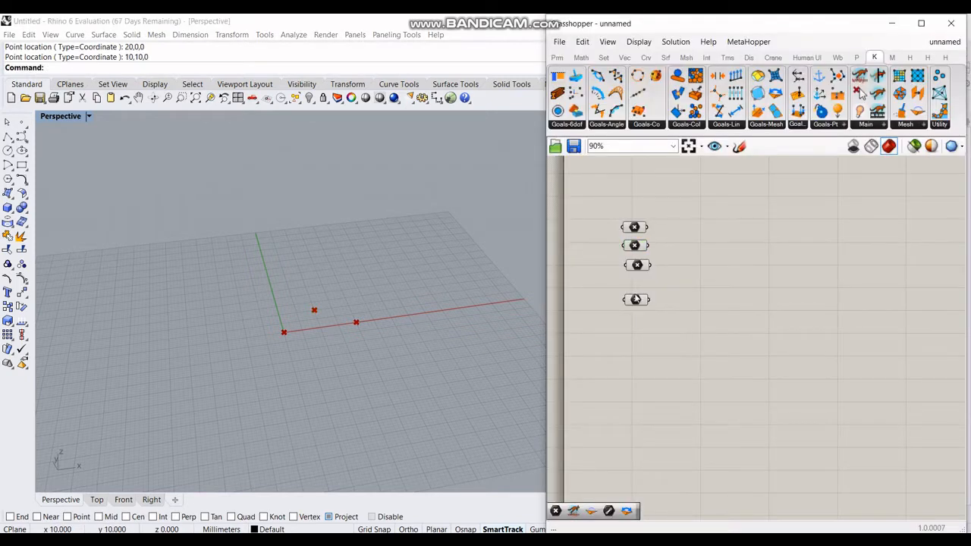
right_click(638, 302)
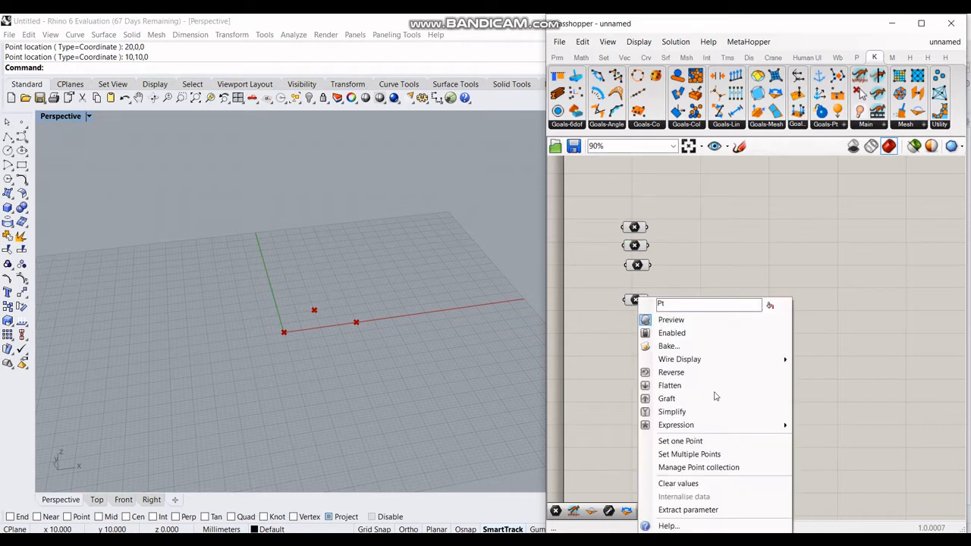
left_click(716, 439)
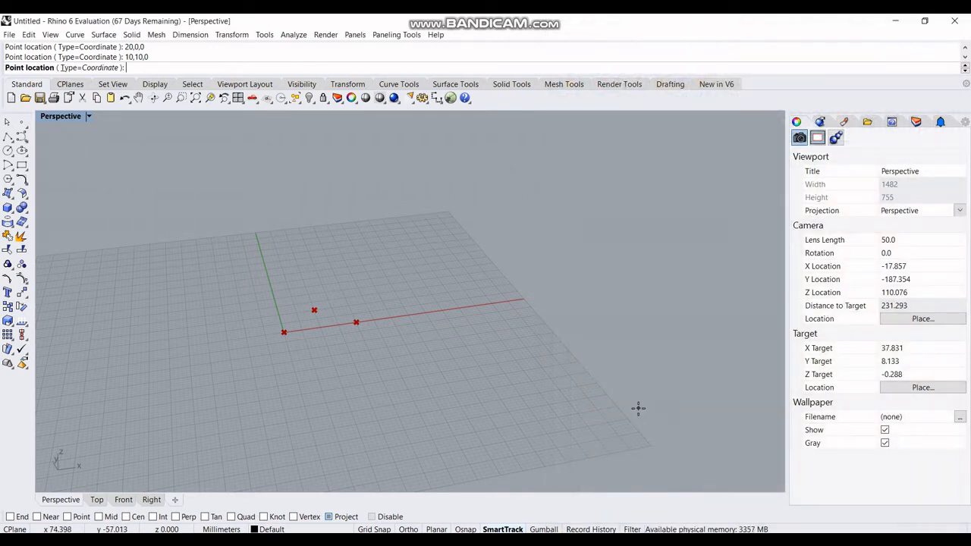
type("10,-10,0")
key("Return")
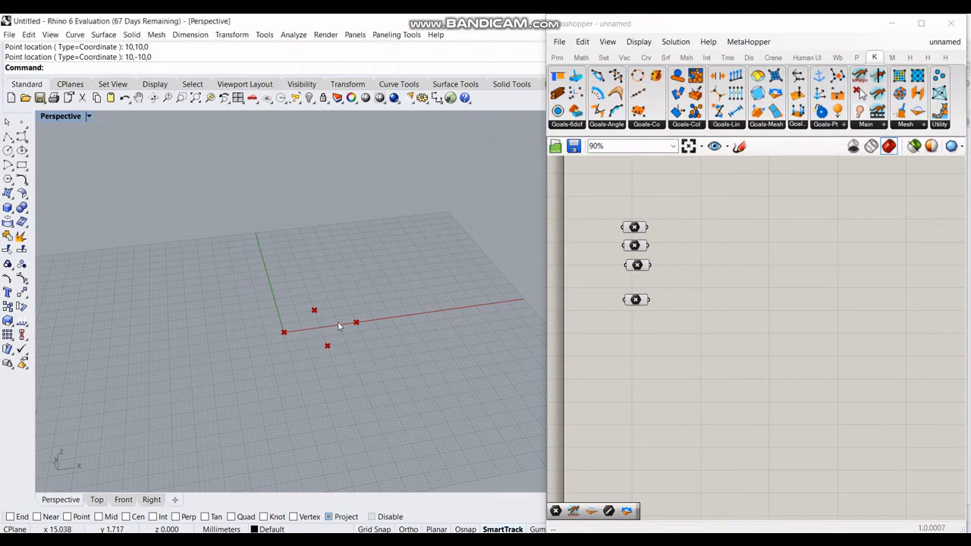
Step: Add Kangaroo's Length(Line) goal and position it at the upper right of the canvas
scroll(334, 326, "up", 5)
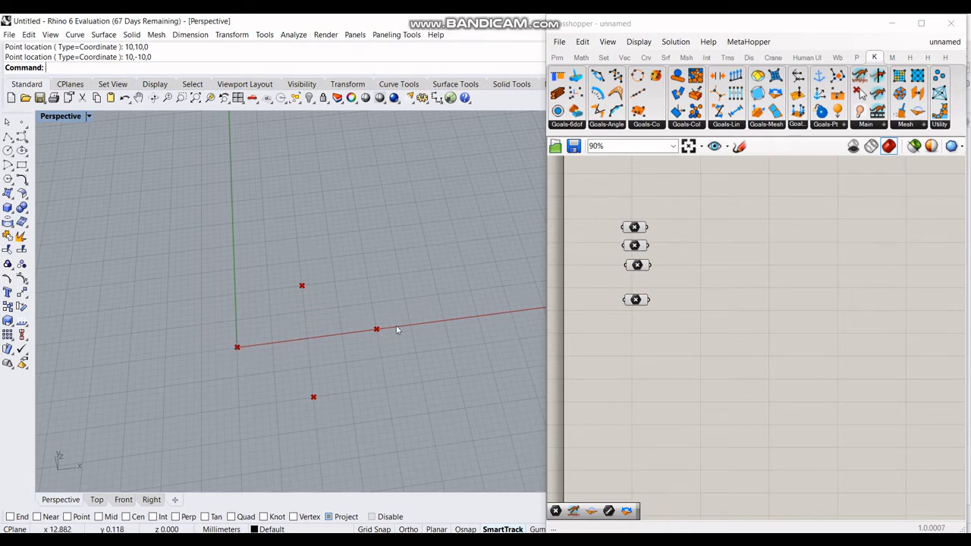
left_click(708, 211)
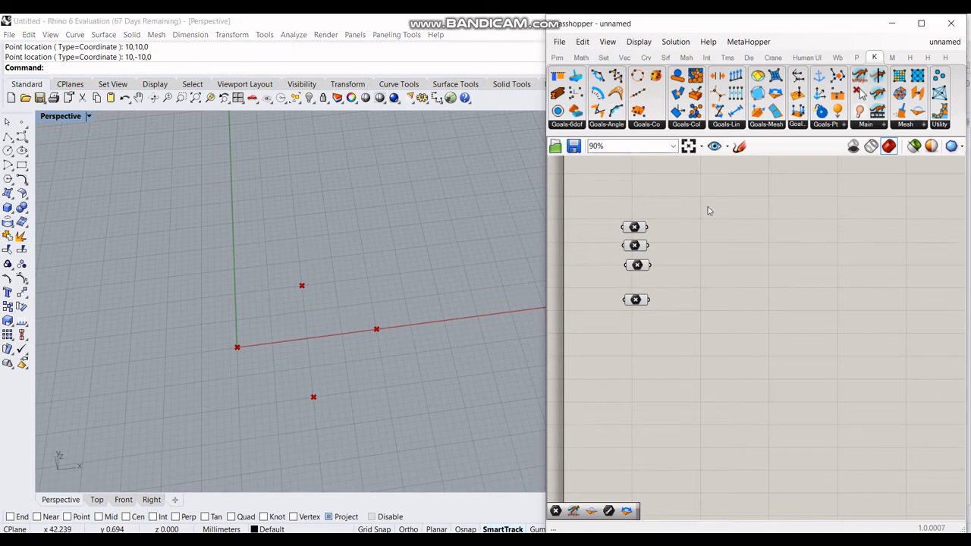
double_click(708, 211)
type("l")
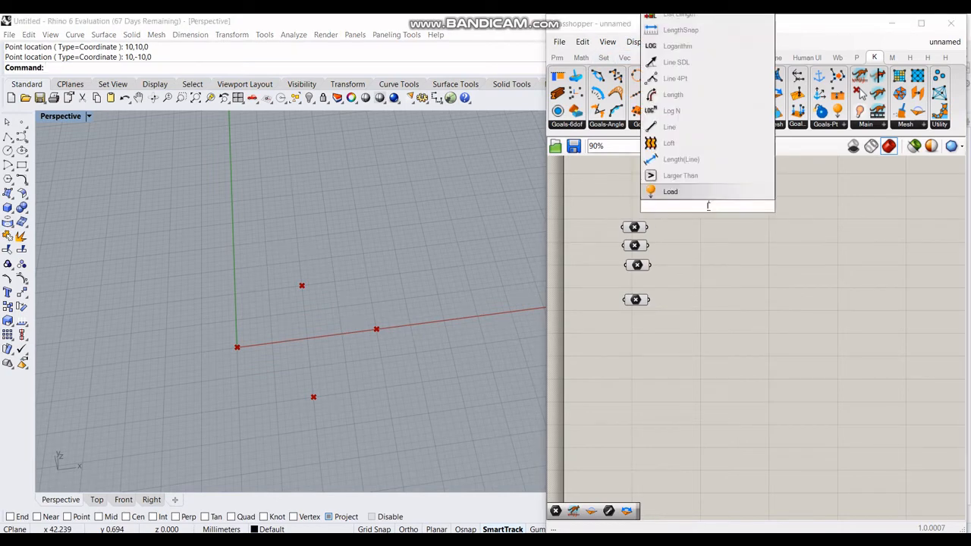
type("ength")
left_click(722, 180)
left_click_drag(712, 206, 744, 199)
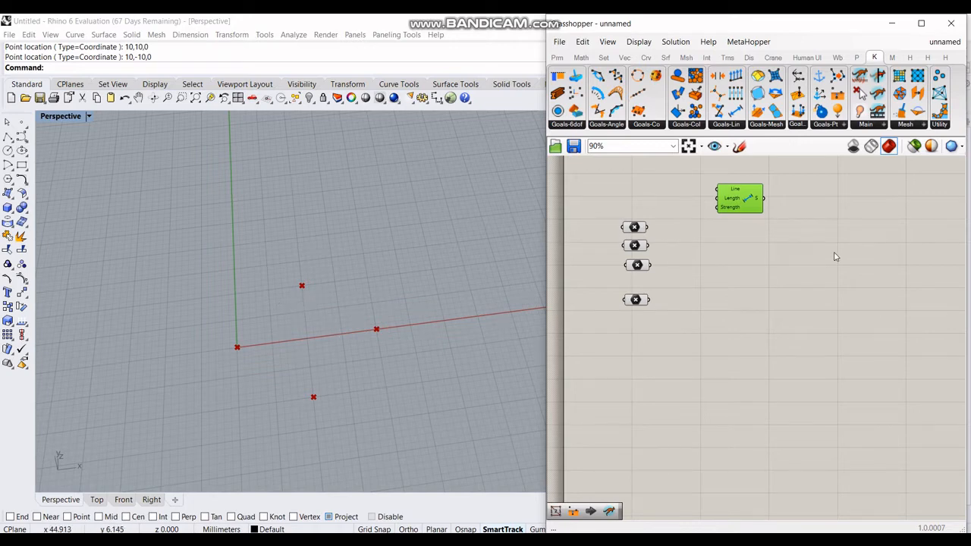
left_click_drag(741, 201, 745, 193)
right_click_drag(759, 246, 731, 278)
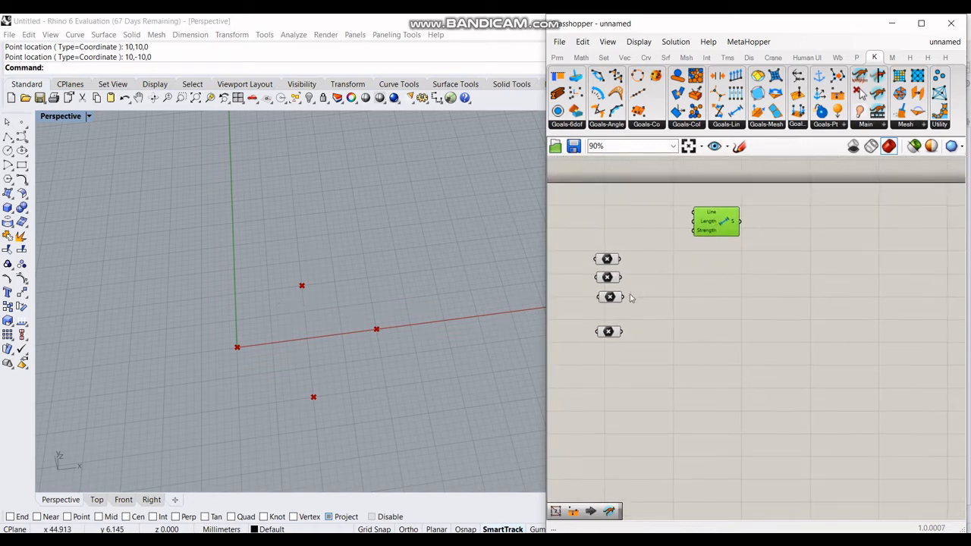
left_click(706, 340)
Step: Add the Kangaroo Solver component to the right of the point parameters
double_click(706, 341)
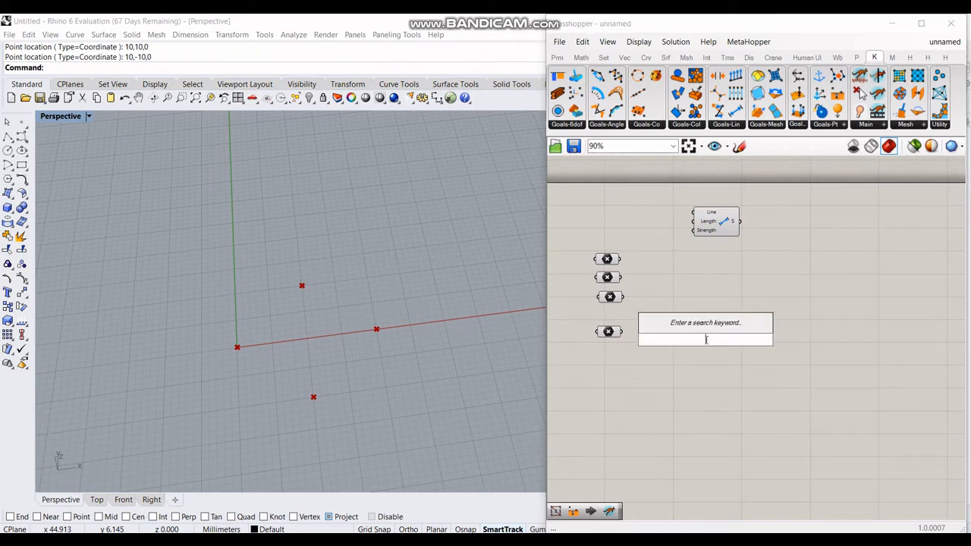
type("solver")
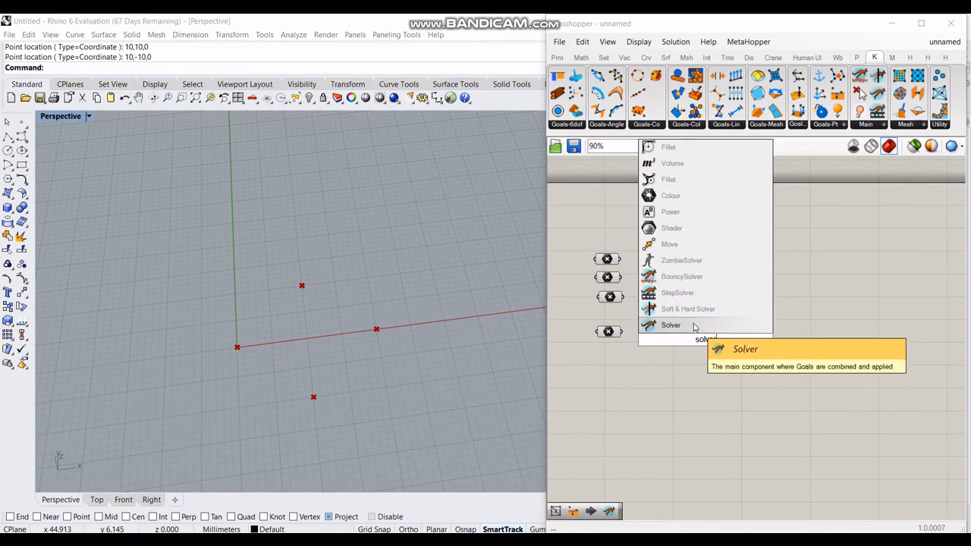
left_click(691, 327)
left_click_drag(697, 326, 788, 295)
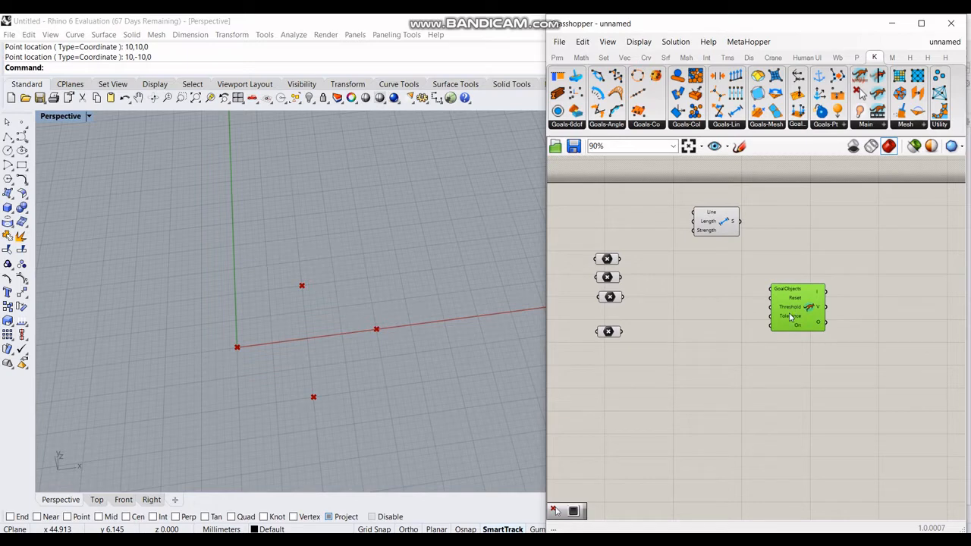
right_click(726, 302)
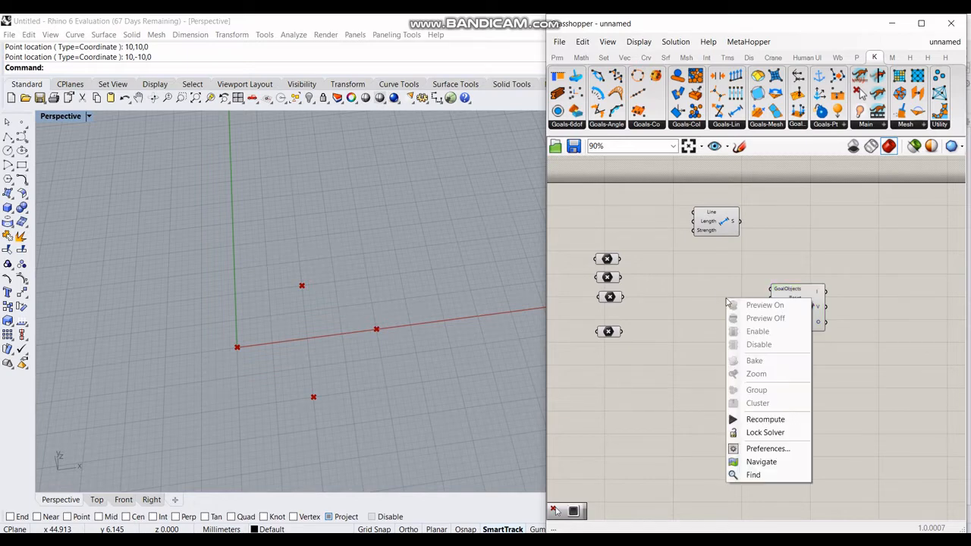
left_click(696, 304)
double_click(696, 297)
type("s")
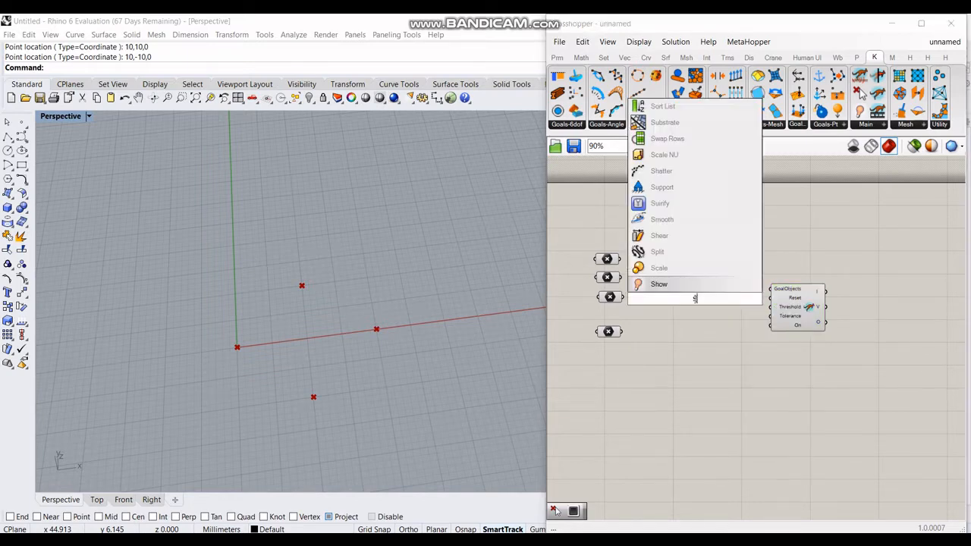
type("olver")
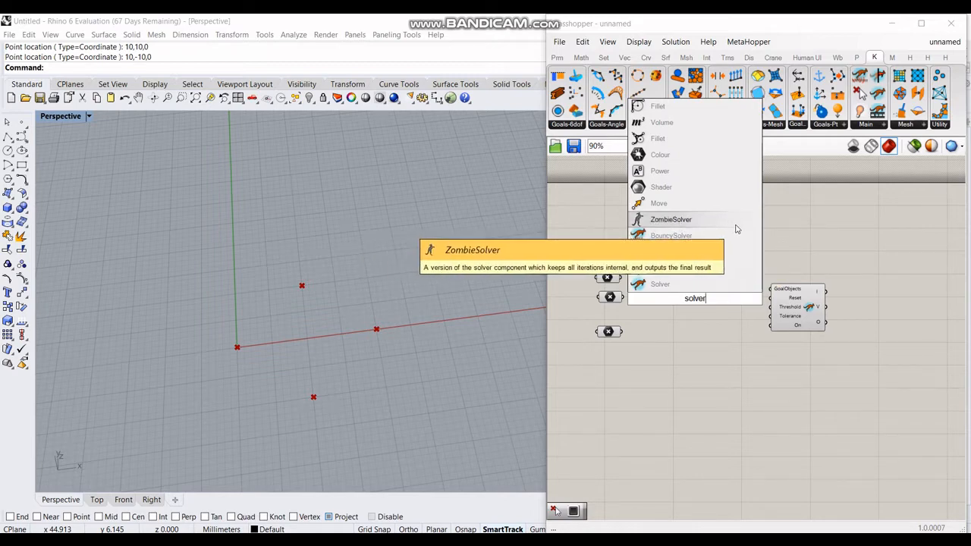
left_click(844, 285)
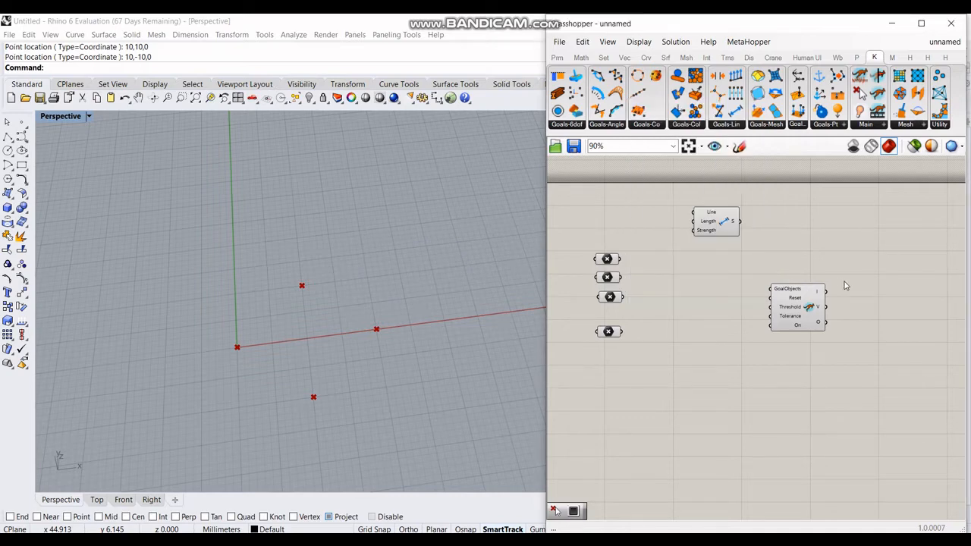
Step: Insert a Hinge goal between the points and solver, wiring the first point to FoldStart
mouse_move(666, 286)
right_mouse_down()
mouse_move(637, 301)
mouse_move(676, 296)
right_mouse_up()
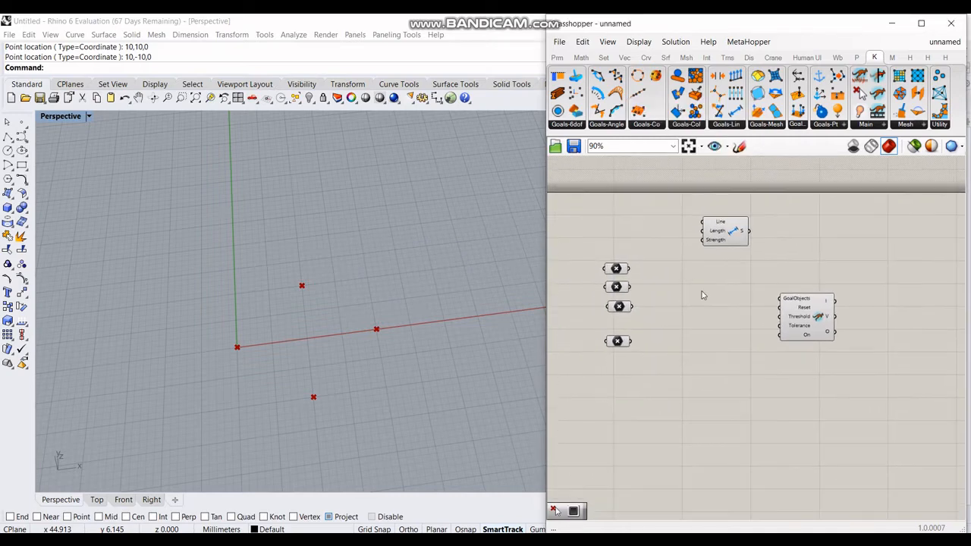
double_click(701, 293)
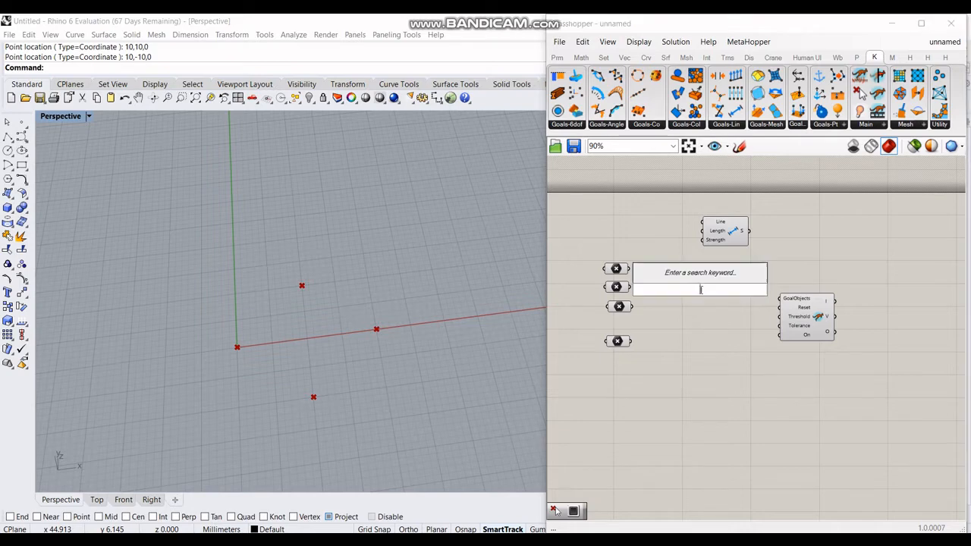
type("hing")
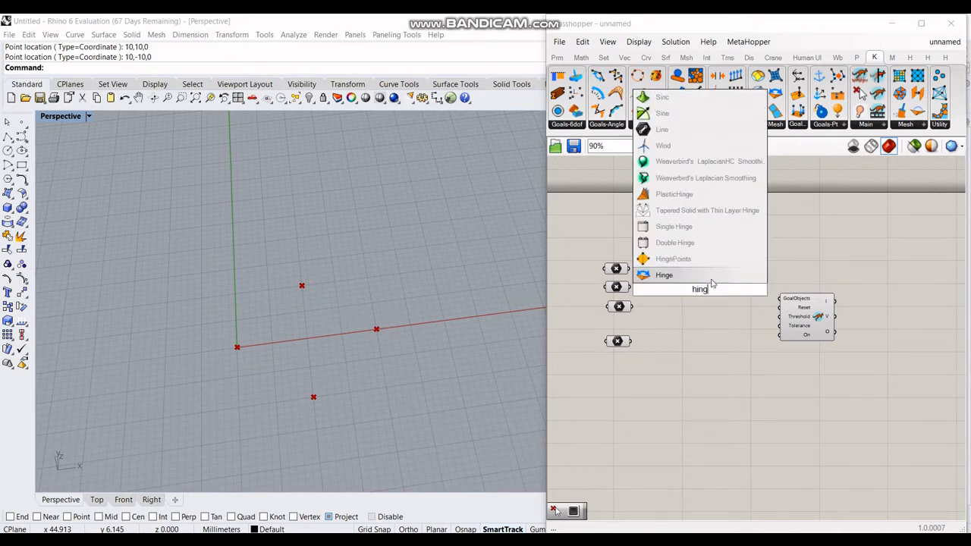
key("Return")
left_click_drag(700, 297, 713, 323)
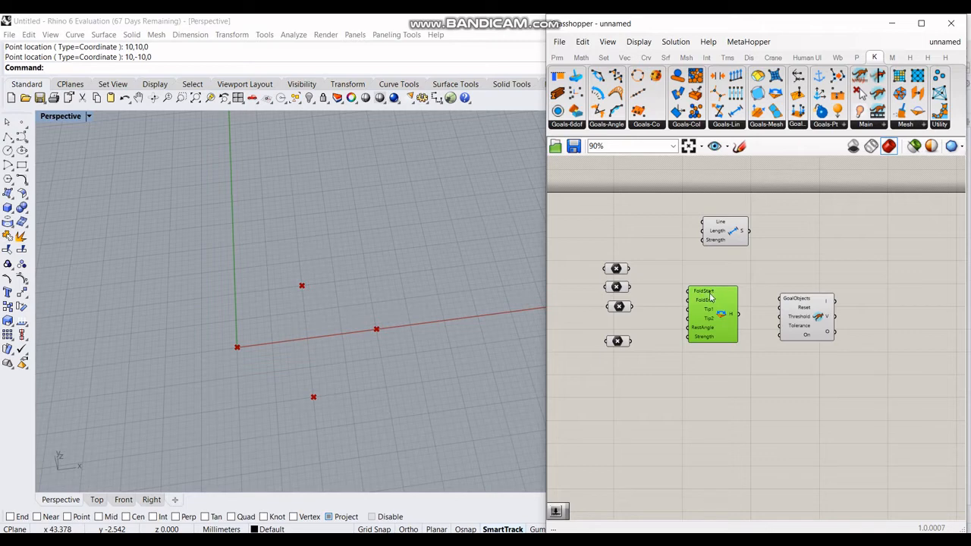
left_click_drag(630, 268, 688, 292)
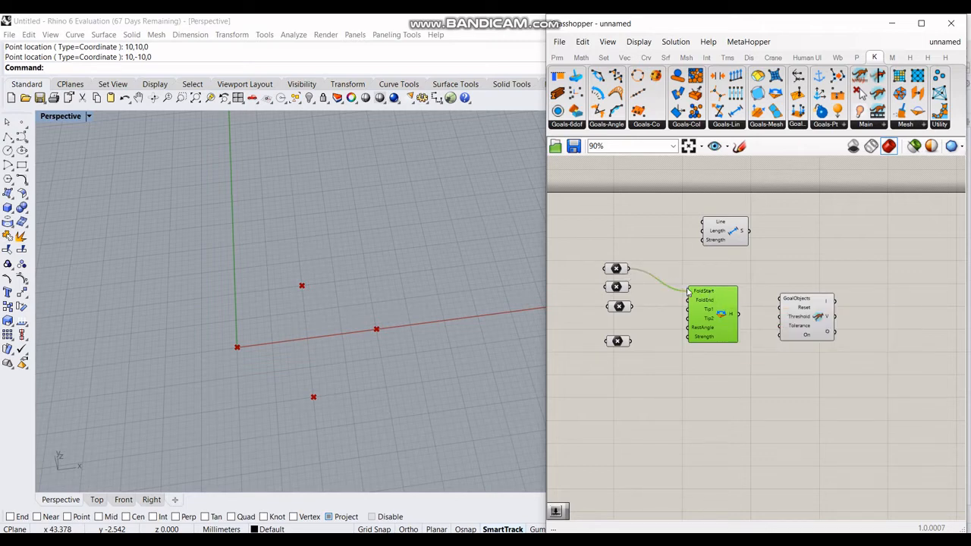
Step: Wire the remaining points into the Hinge's FoldEnd, Tip1 and Tip2 inputs
left_click(616, 269)
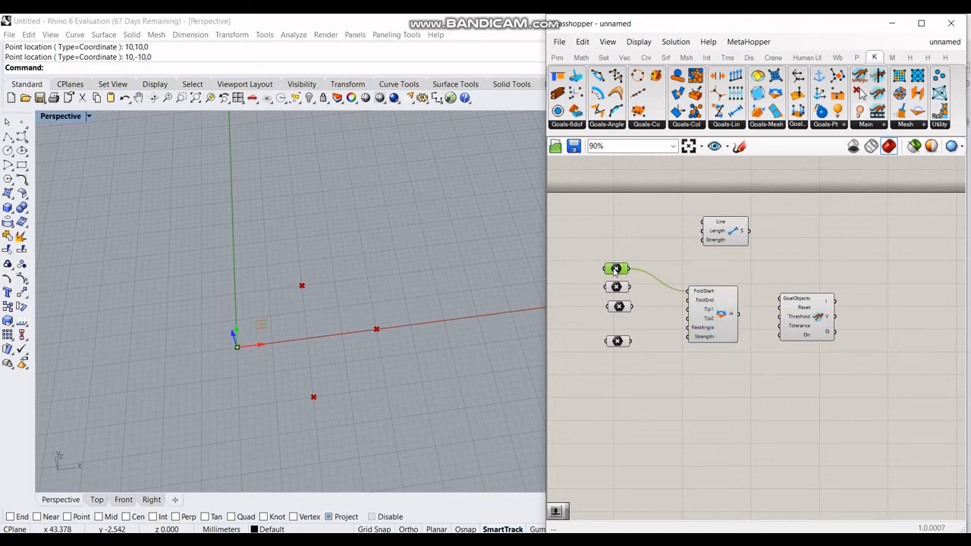
left_click(620, 307)
left_click_drag(632, 306, 687, 301)
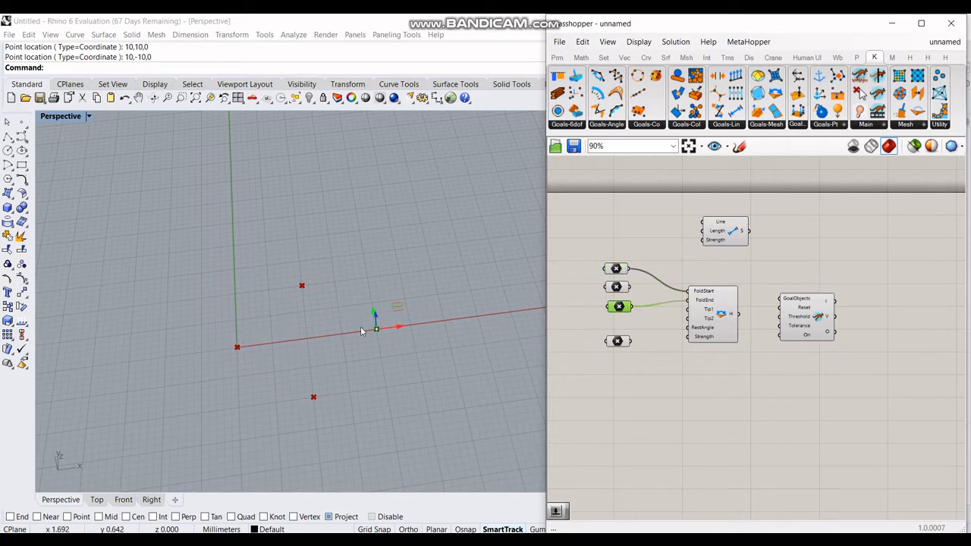
left_click_drag(632, 287, 688, 310)
left_click_drag(632, 341, 692, 328)
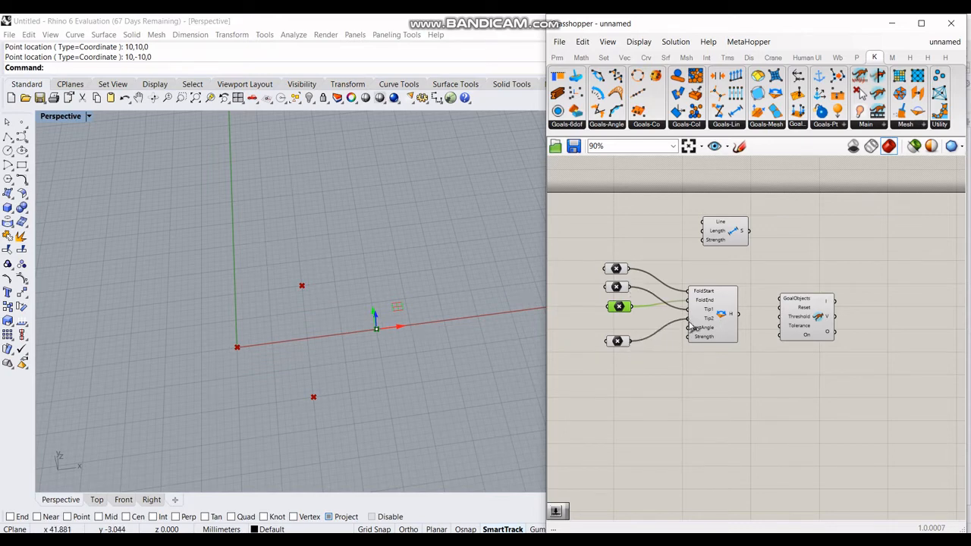
left_click(659, 387)
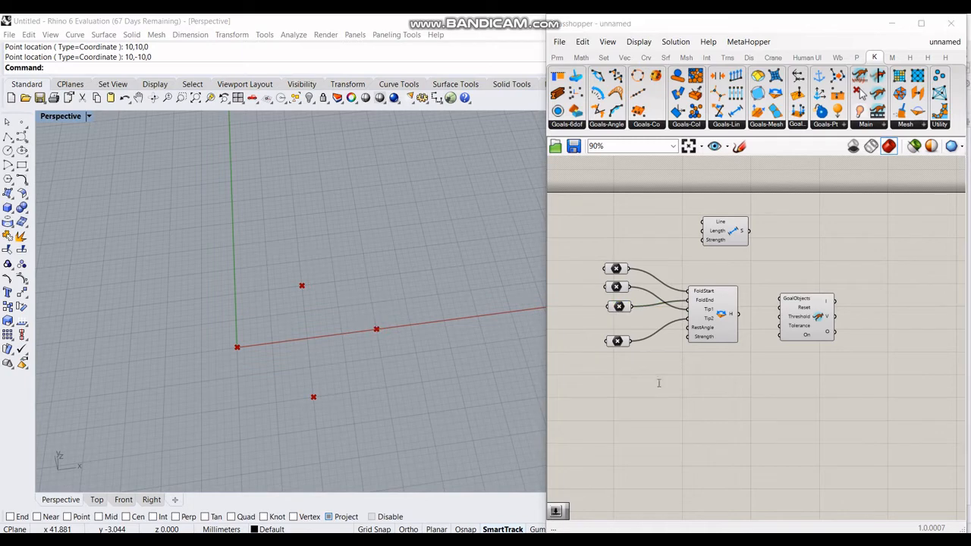
Step: Add a 100-degree number slider feeding a Radians conversion for RestAngle, and shift the solver right
double_click(659, 387)
type("10")
key("Return")
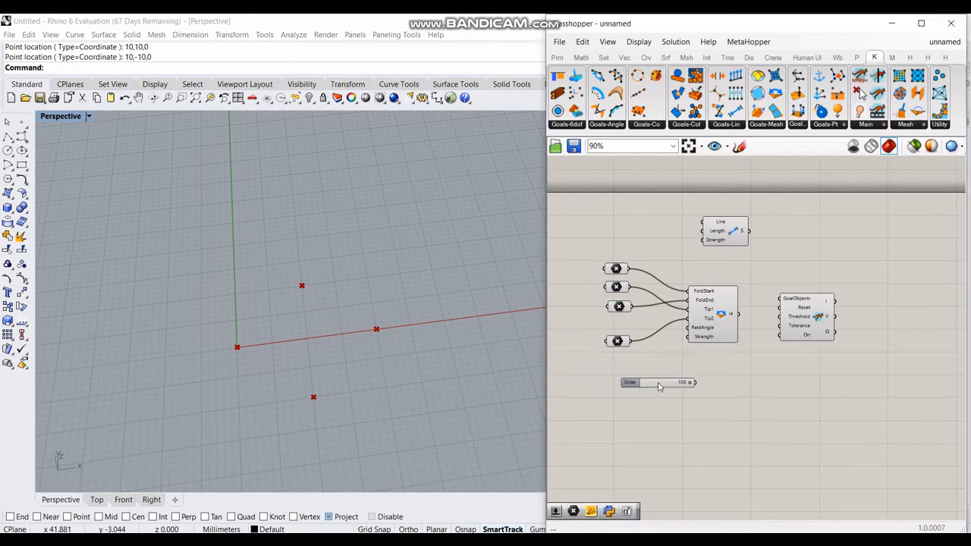
left_click(723, 328)
left_click_drag(723, 328, 741, 343)
left_click(690, 419)
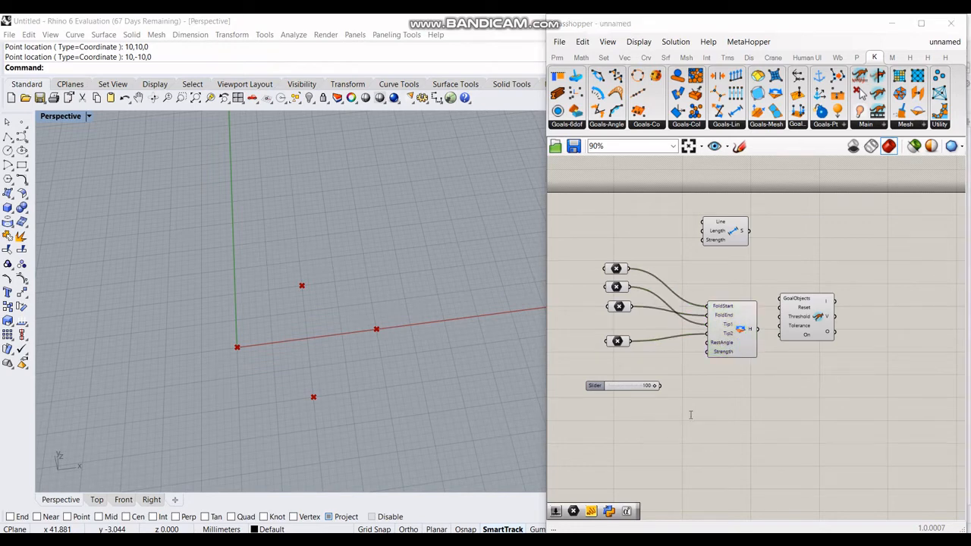
double_click(691, 415)
type("rad")
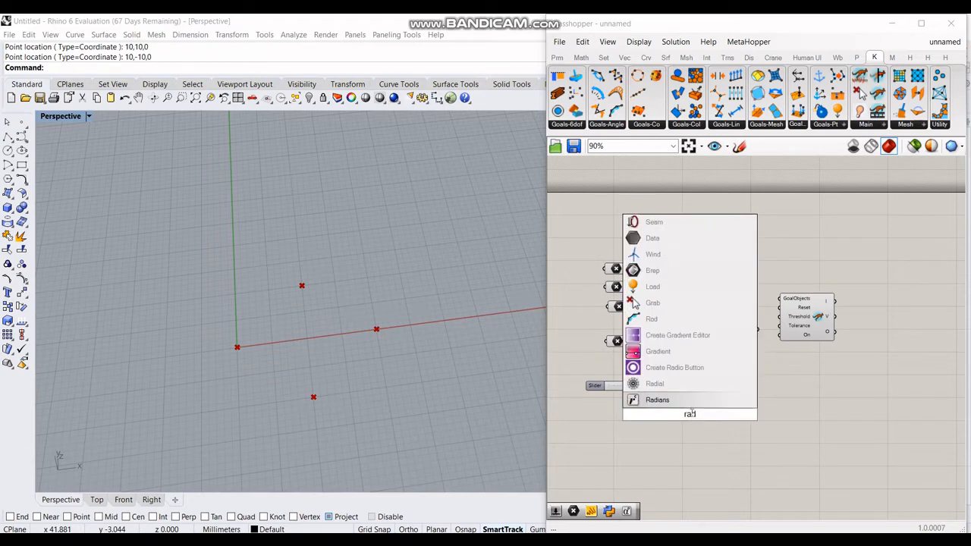
left_click(692, 410)
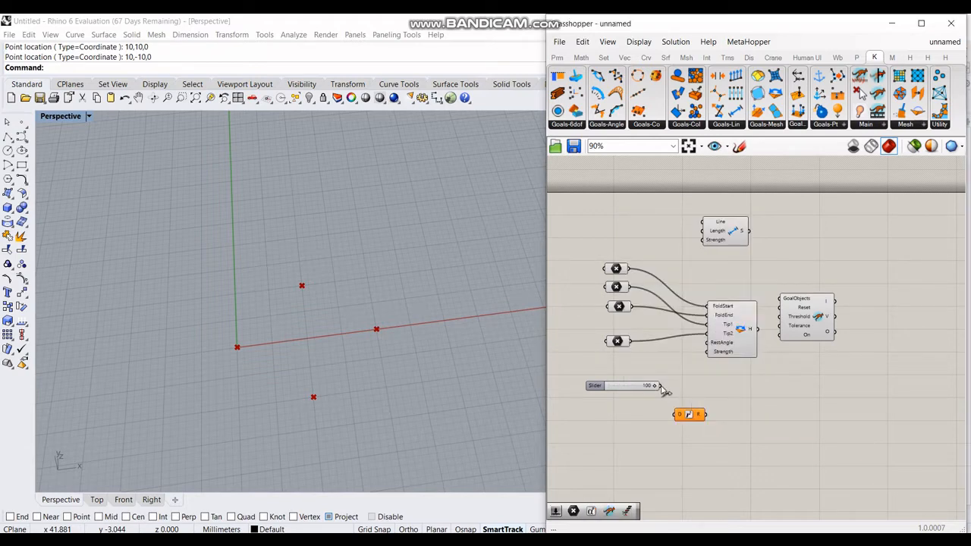
left_click_drag(658, 386, 731, 351)
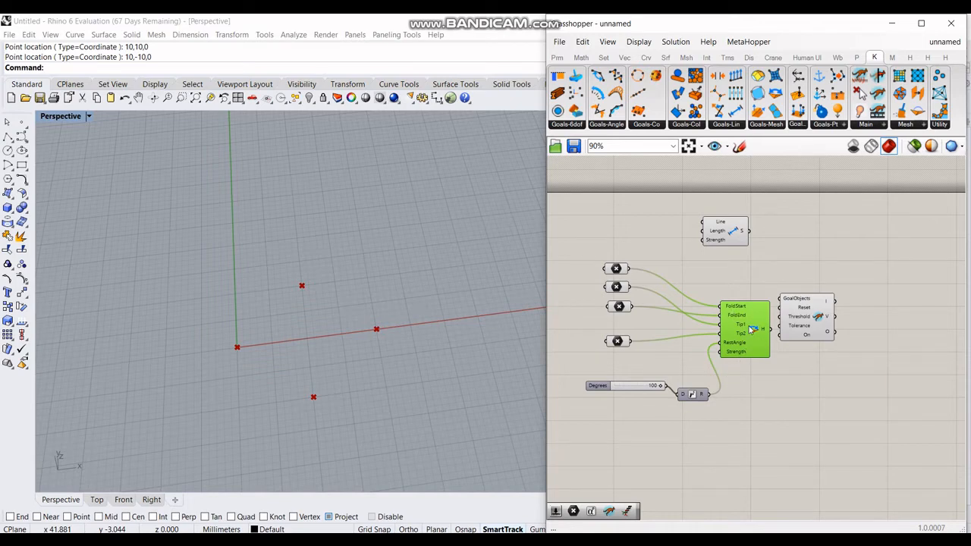
left_click_drag(784, 311, 824, 309)
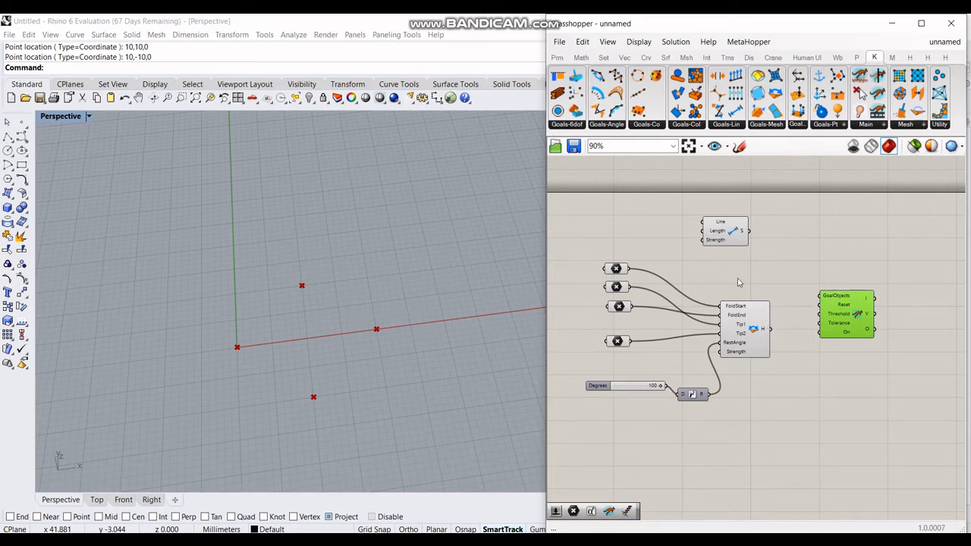
Step: Wire the Hinge output into the solver's GoalObjects and a Button into its Reset
right_click_drag(818, 374, 777, 347)
left_click_drag(730, 302, 780, 275)
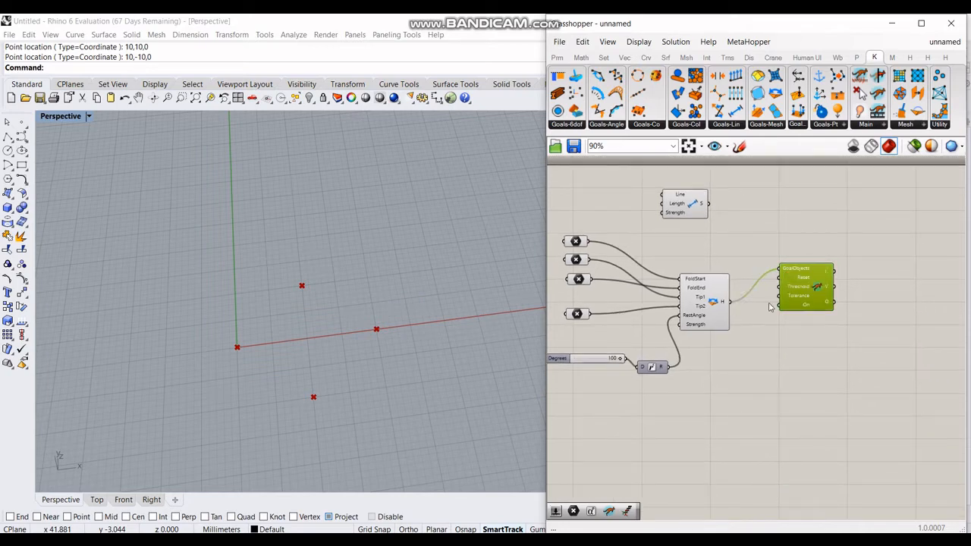
double_click(750, 370)
type("button")
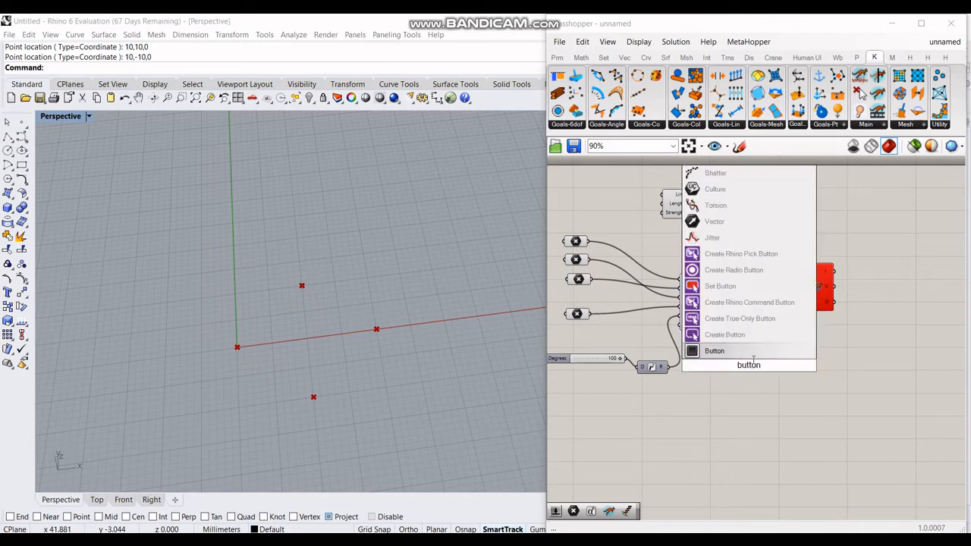
key("Return")
left_click_drag(774, 366, 781, 277)
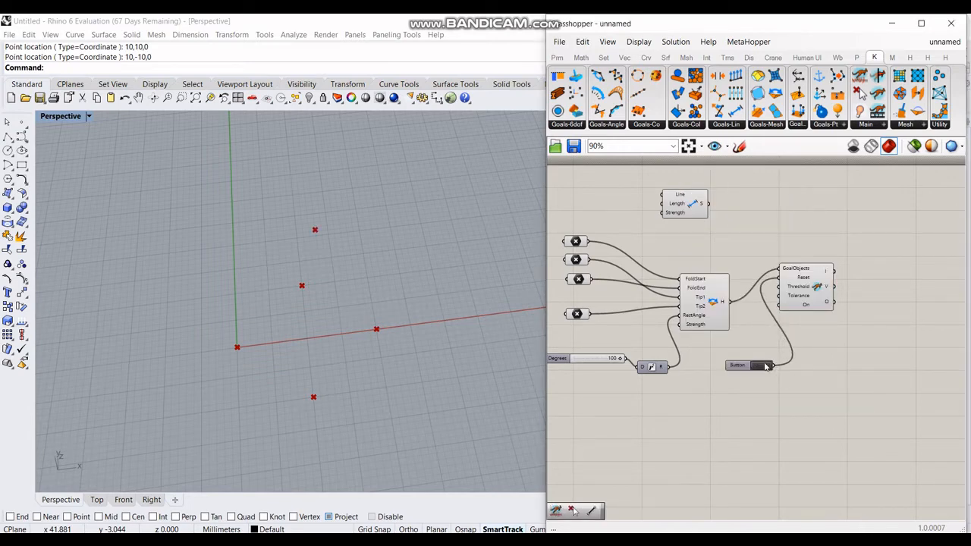
Step: Orbit and zoom the Rhino view to check the solved points, then move the Length goal
right_click_drag(449, 351, 288, 333)
left_click(811, 285)
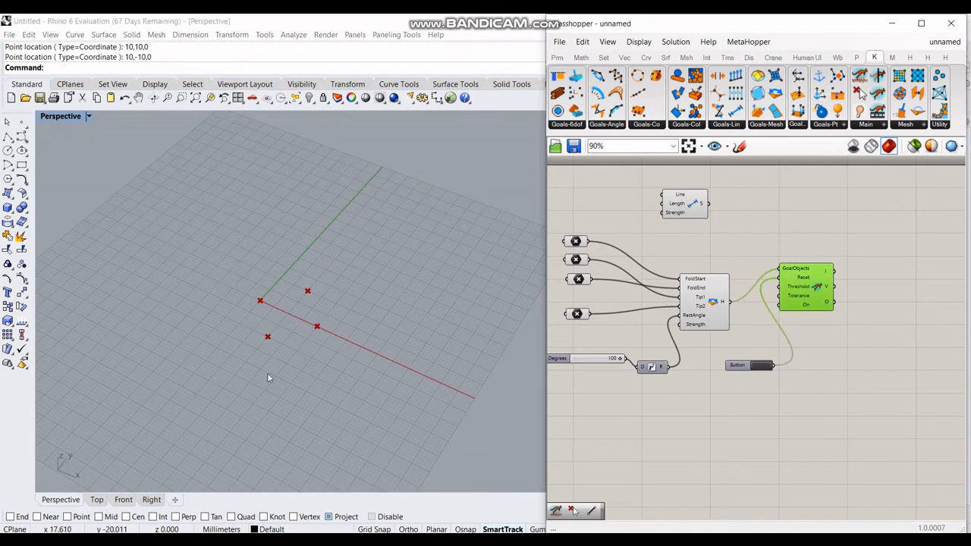
scroll(267, 372, "down", 5)
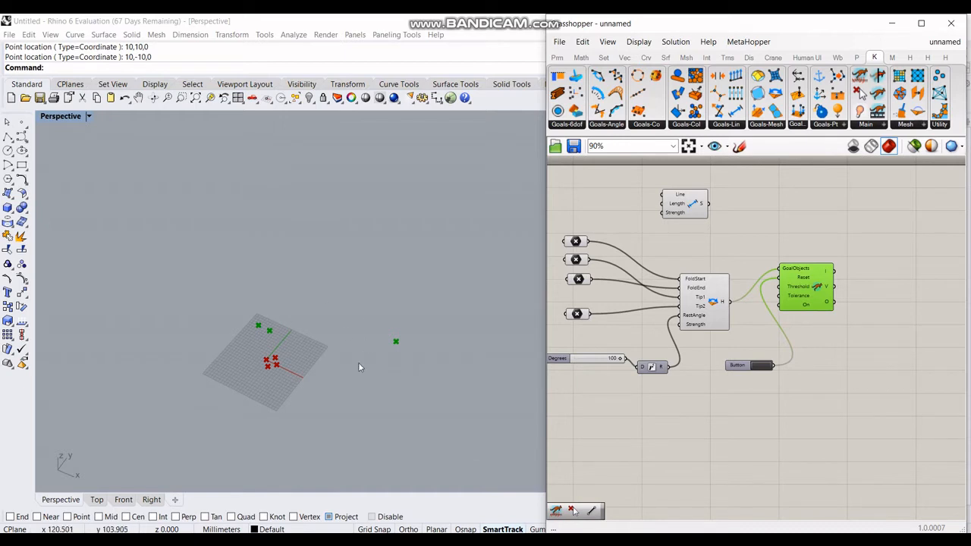
left_click(326, 384)
scroll(333, 389, "up", 3)
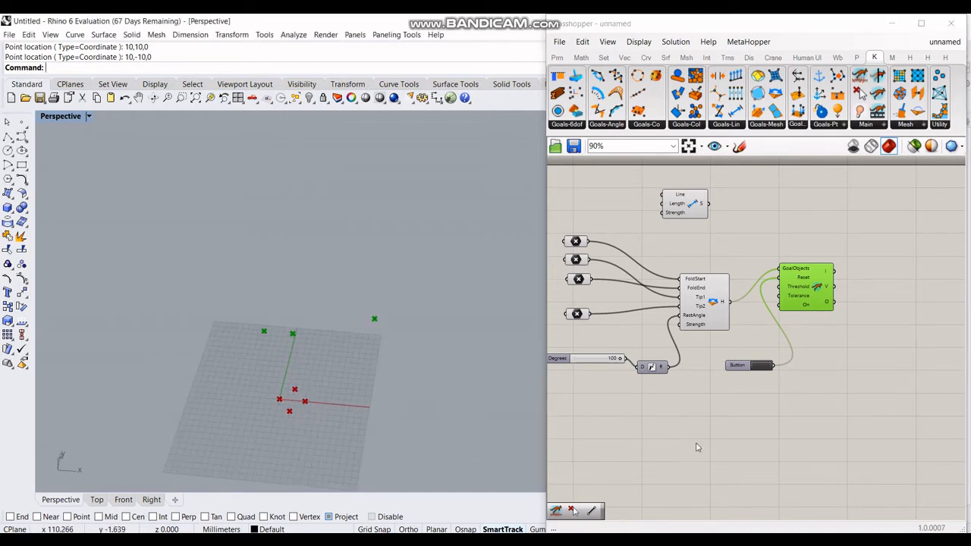
right_click_drag(680, 298, 712, 352)
left_click_drag(726, 262, 734, 280)
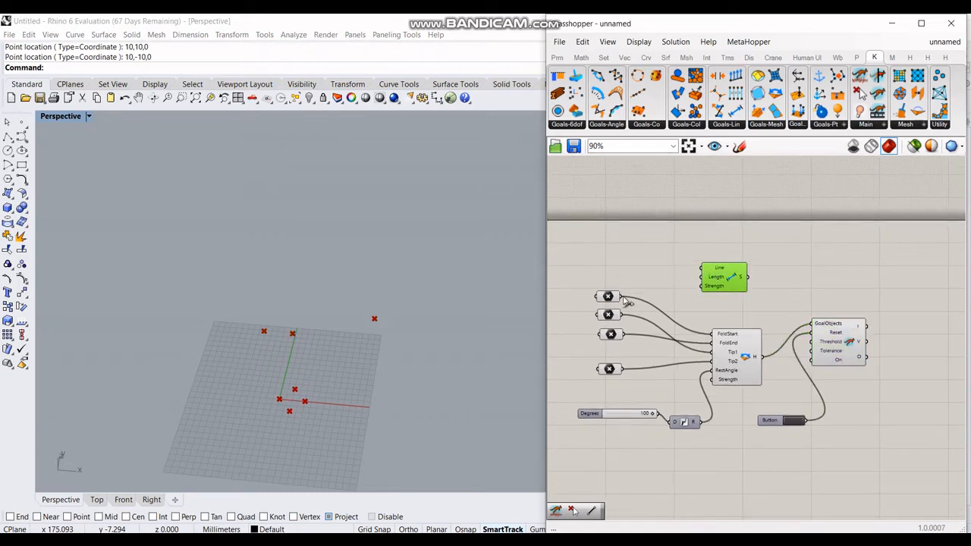
Step: Add a Line component joining the first two points
left_click_drag(623, 296, 661, 277)
left_click(664, 277)
double_click(667, 282)
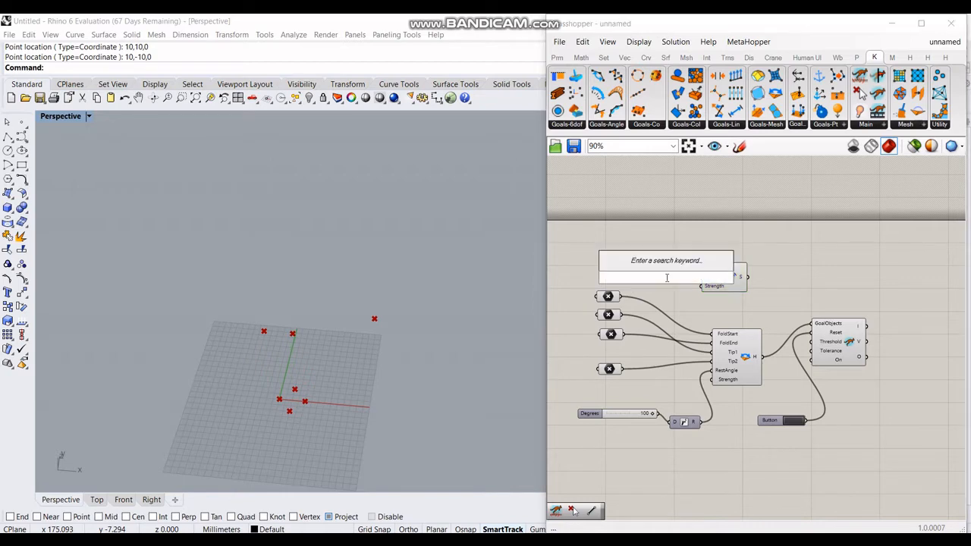
type("line")
left_click(667, 255)
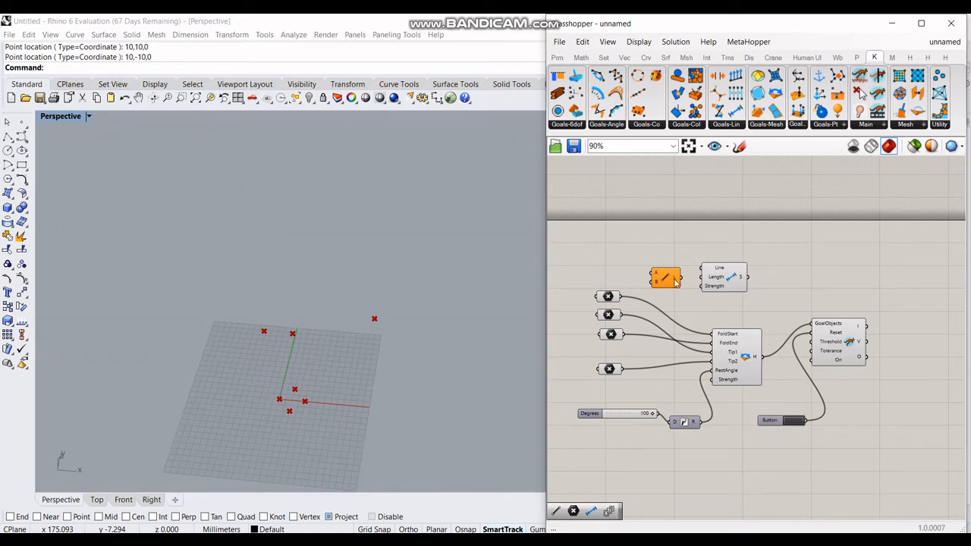
left_click_drag(621, 297, 652, 273)
left_click_drag(621, 314, 681, 293)
Step: Duplicate the Line into four and wire point pairs so they form the rhombus edges
key("ctrl+c")
key("ctrl+v")
key("ctrl+v")
key("ctrl+v")
left_click_drag(683, 222, 679, 257)
left_click_drag(683, 220, 682, 238)
left_click_drag(623, 297, 664, 235)
left_click_drag(622, 316, 670, 239)
left_click_drag(623, 335, 670, 243)
left_click_drag(624, 335, 662, 275)
left_click_drag(622, 368, 671, 293)
Step: Check each Line's edge and wire the top Line into the Length goal's Line input
left_click_drag(730, 281, 820, 277)
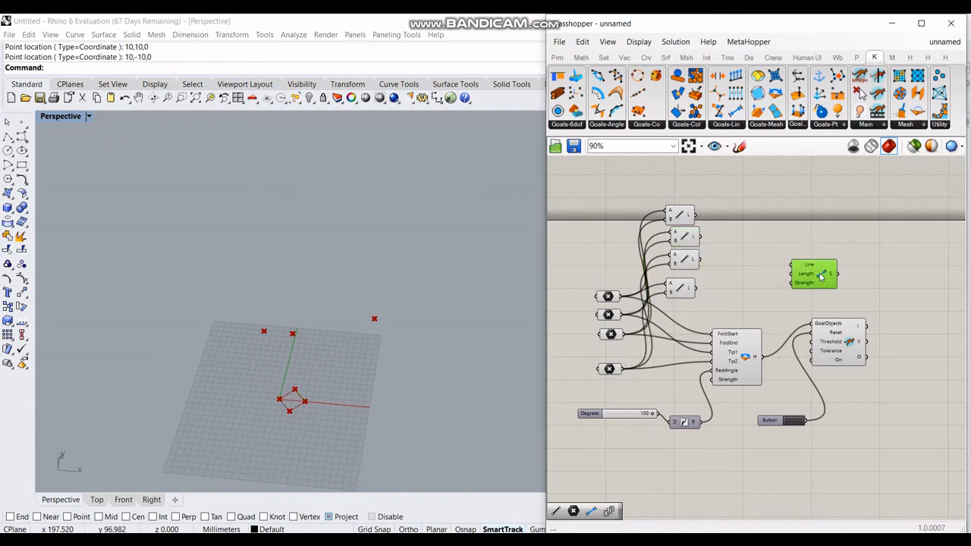
left_click(682, 264)
left_click(680, 215)
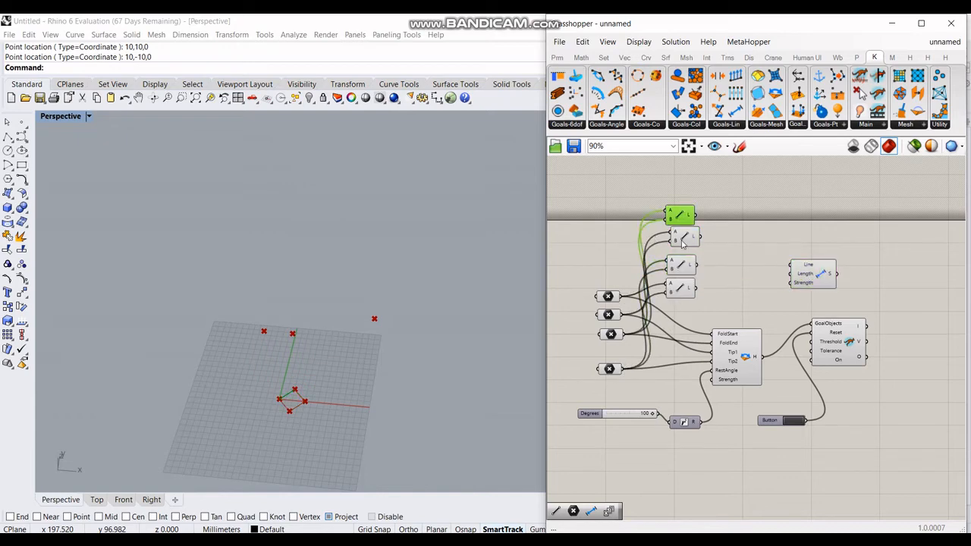
left_click(684, 242)
left_click(683, 267)
left_click(683, 293)
right_click_drag(737, 269, 715, 266)
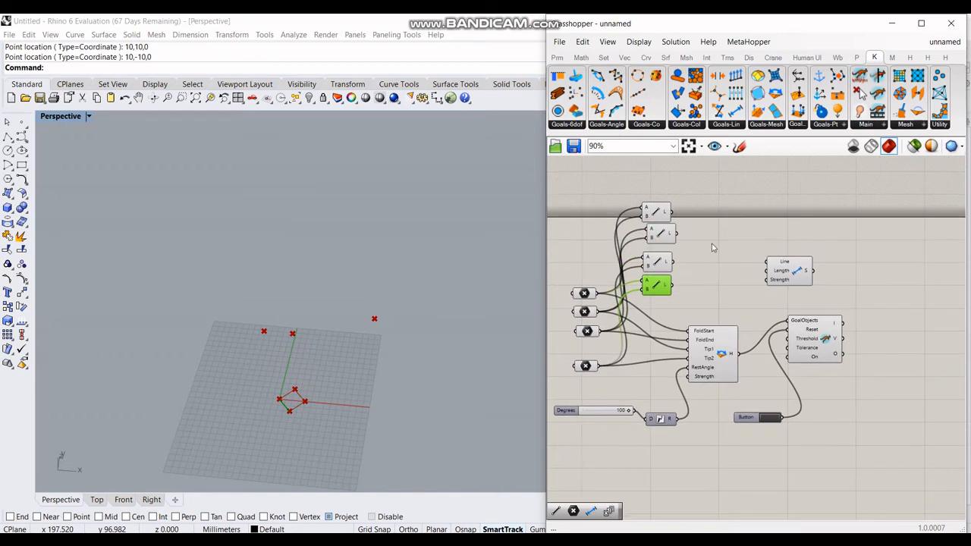
left_click_drag(671, 217, 776, 264)
left_click_drag(666, 238, 765, 265)
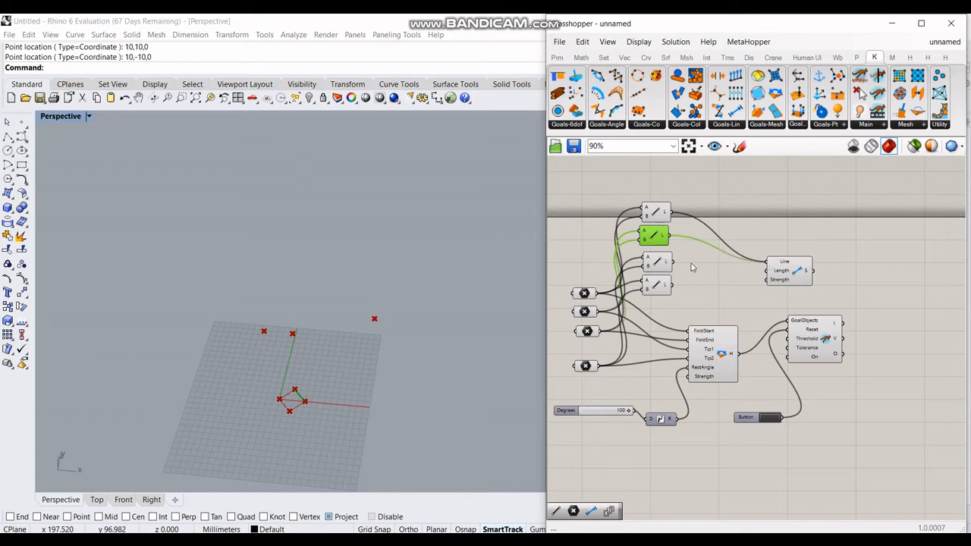
Step: Wire the third and fourth lines into Length, and Length into the solver's GoalObjects
left_click_drag(671, 262, 768, 265, "shift")
left_click_drag(671, 284, 780, 274, "shift")
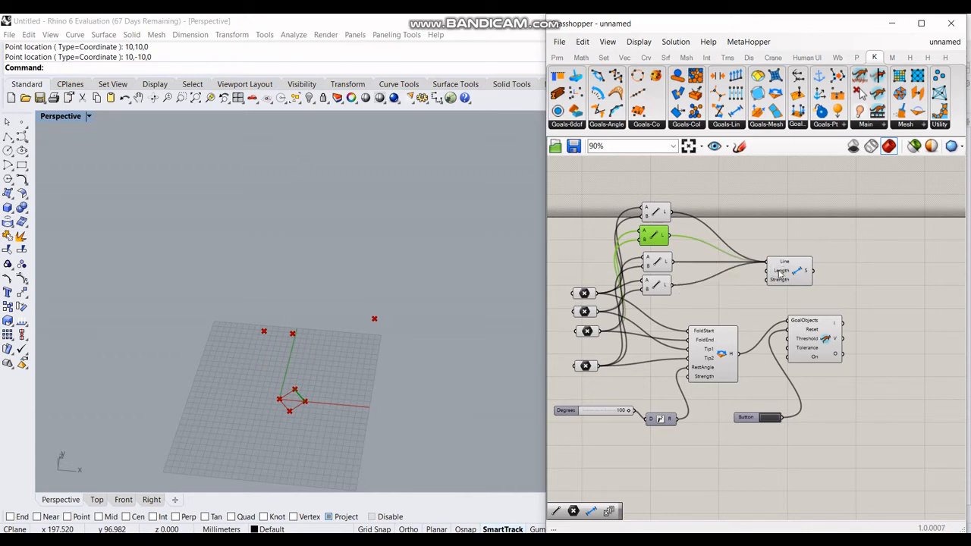
left_click(743, 319)
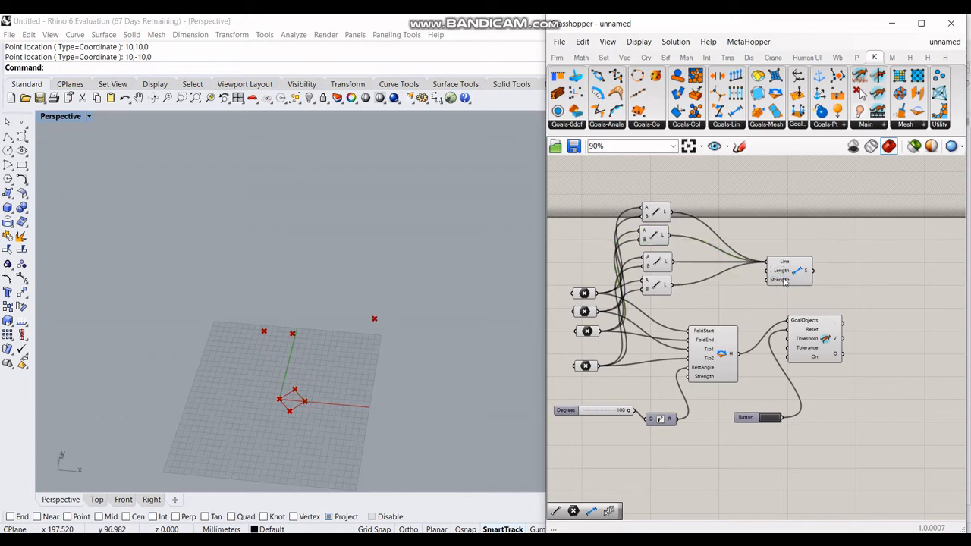
left_click_drag(829, 343, 894, 349)
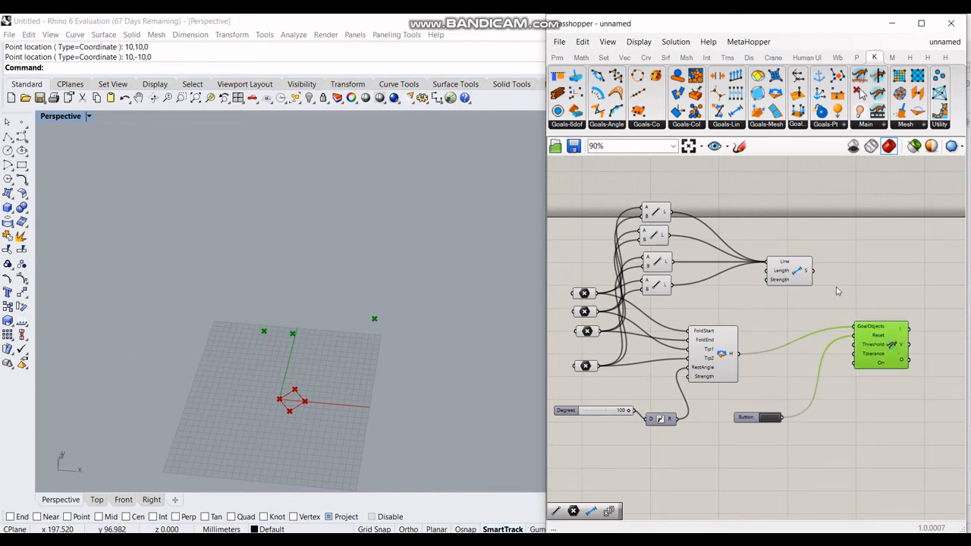
left_click_drag(818, 278, 850, 325, "shift")
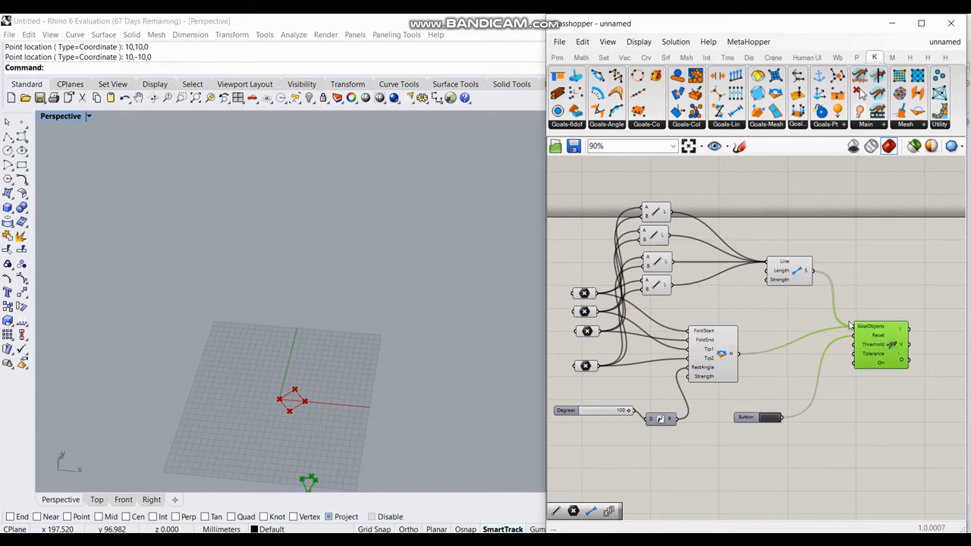
Step: Reset the solver and set the Degrees slider to 56 to fold the rhombus
left_click(775, 419)
right_click_drag(336, 412, 306, 403)
scroll(343, 392, "up", 7)
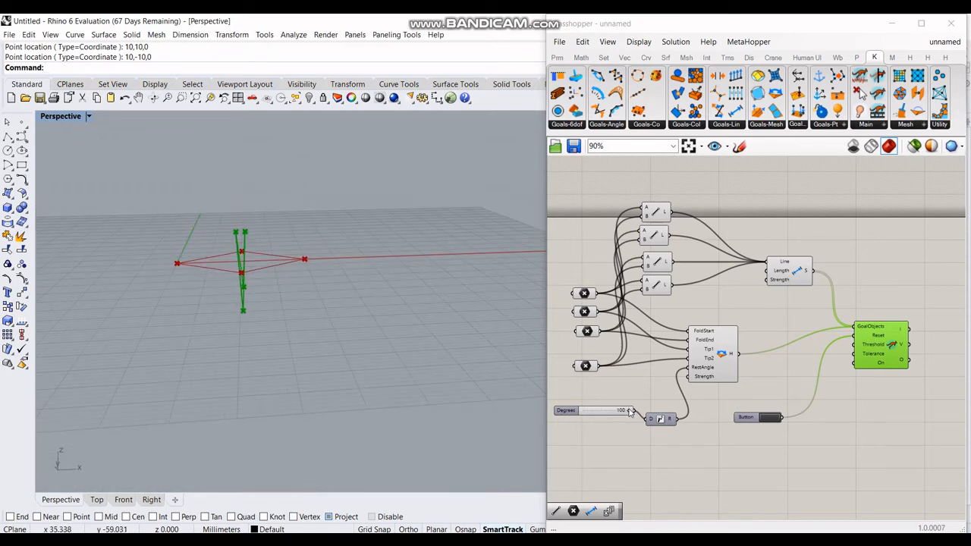
left_click_drag(629, 411, 607, 410)
mouse_move(333, 304)
right_mouse_down()
mouse_move(321, 281)
mouse_move(315, 303)
right_mouse_up()
right_click_drag(334, 373, 352, 259, "shift")
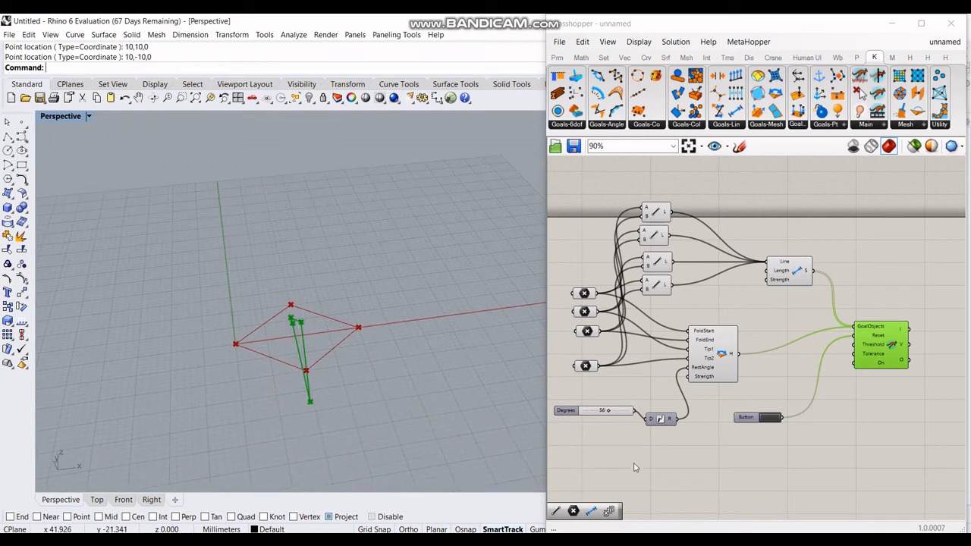
left_click(665, 454)
Step: Add an Anchor goal fed by two points and wire its output into the solver's GoalObjects
double_click(666, 453)
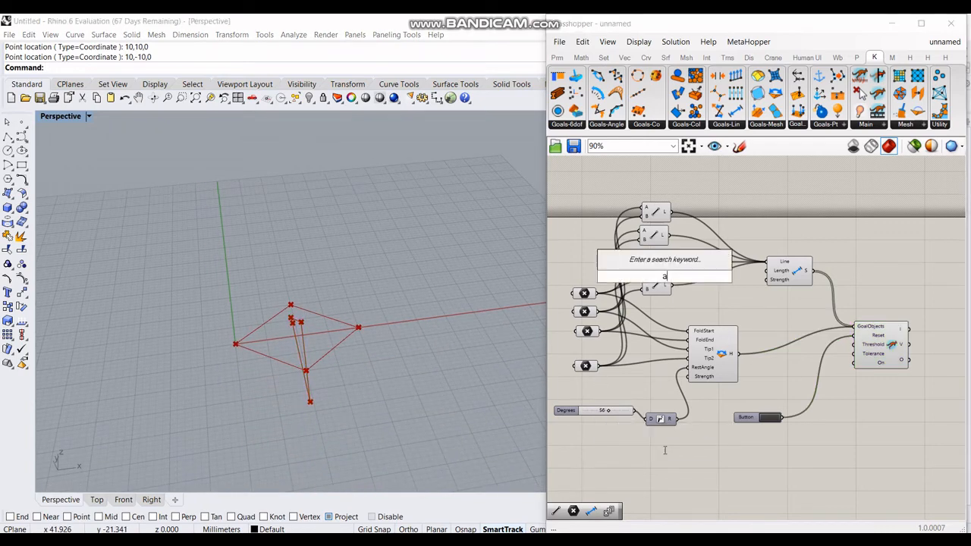
type("anchor")
key("Return")
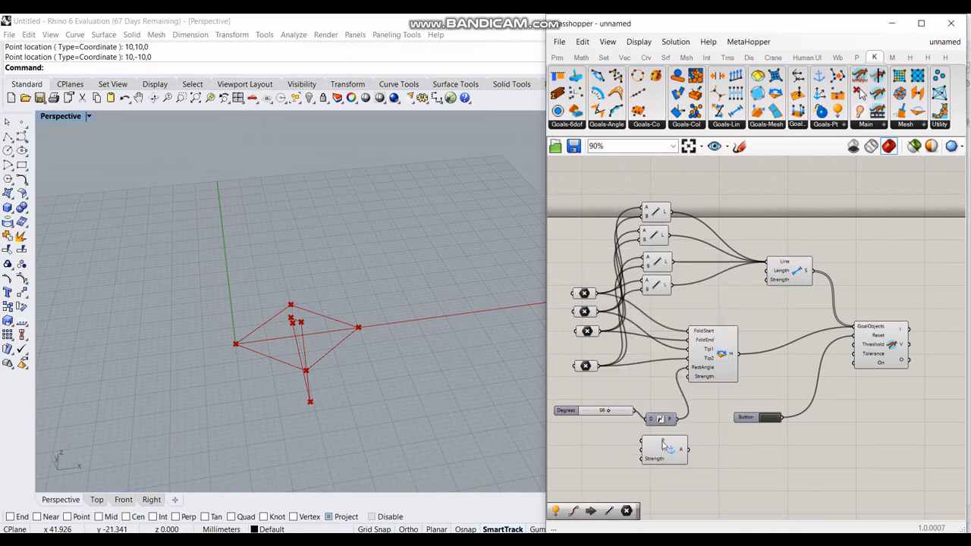
left_click_drag(668, 450, 718, 454)
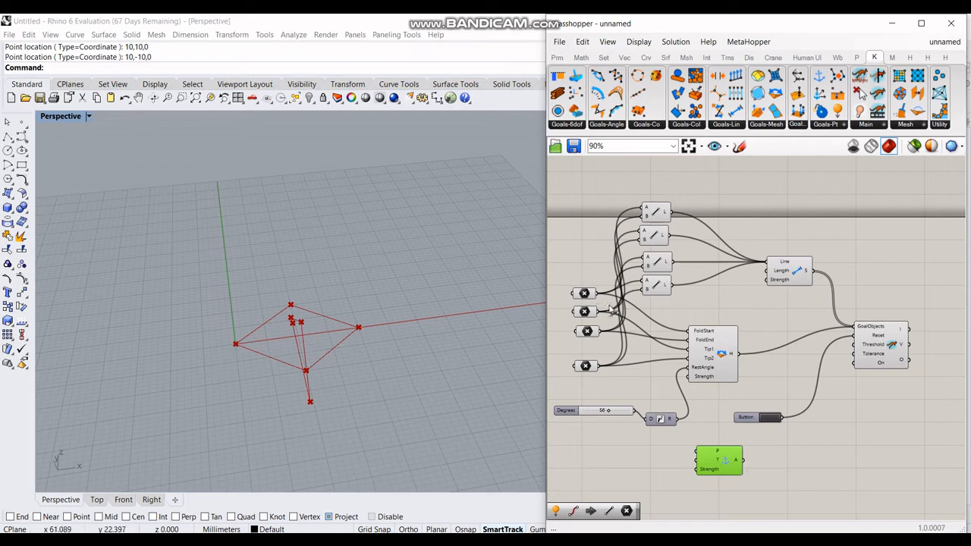
left_click_drag(611, 310, 698, 451)
left_click_drag(605, 331, 698, 453)
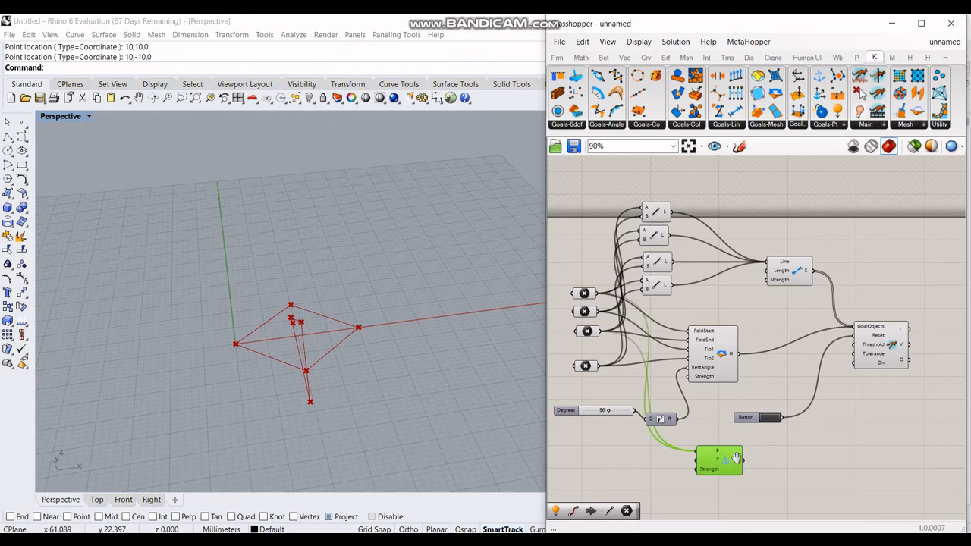
right_click_drag(736, 459, 729, 440)
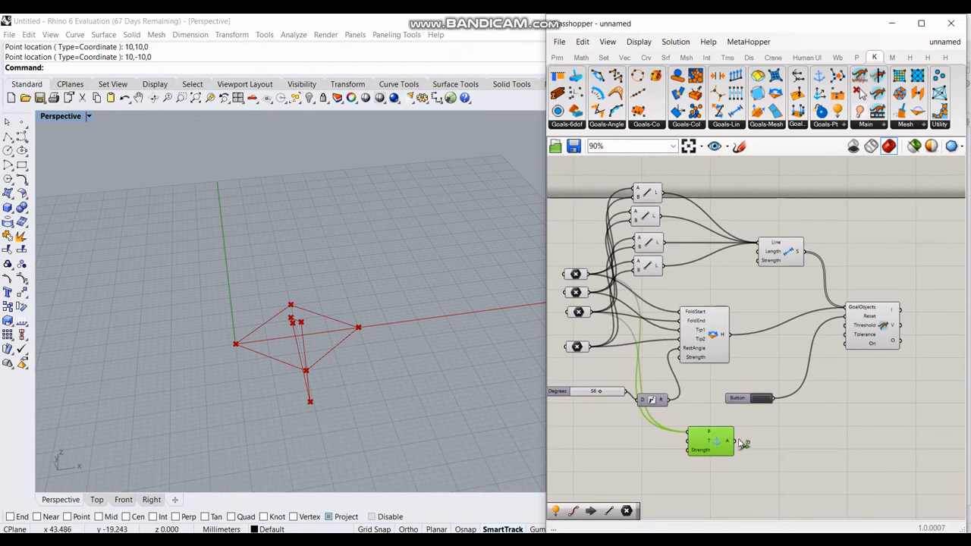
left_click_drag(740, 441, 853, 309, "shift")
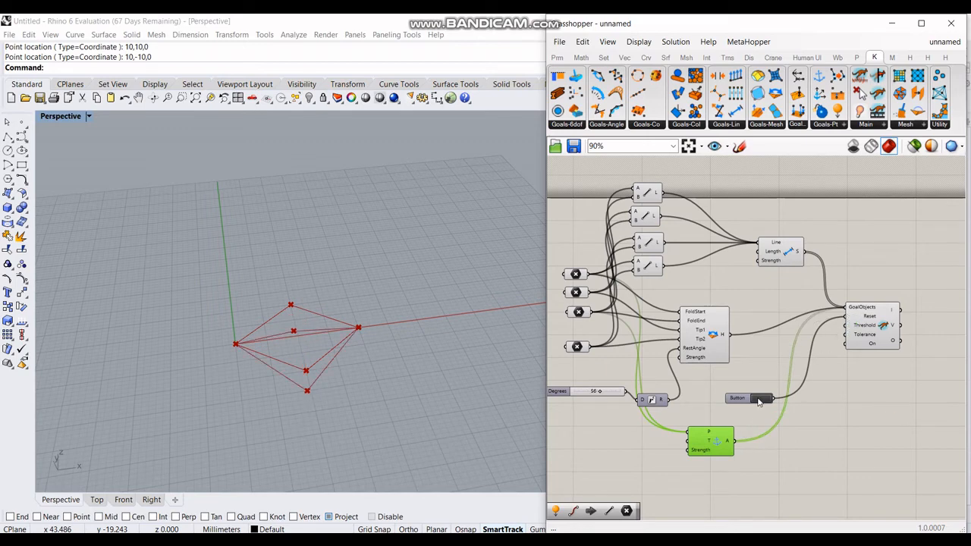
right_click_drag(276, 390, 277, 277)
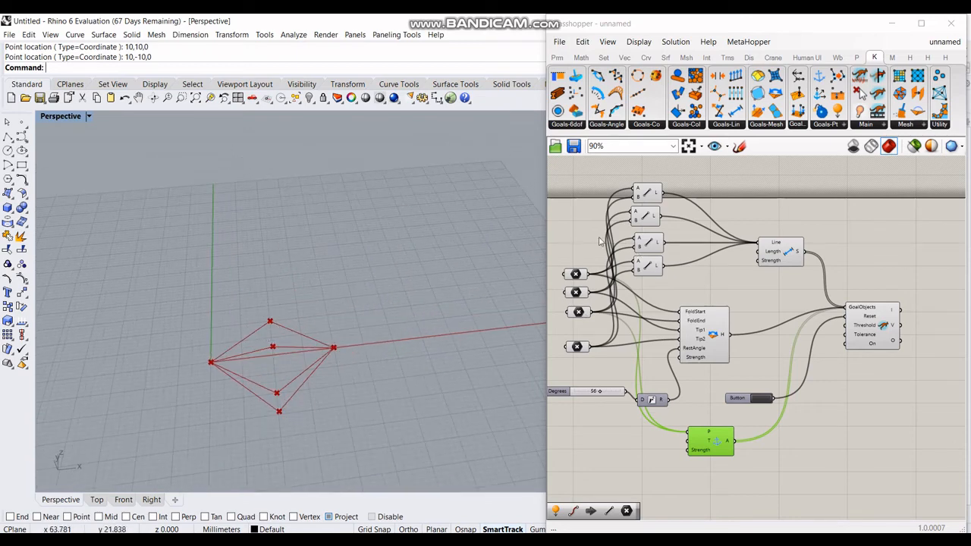
left_click_drag(624, 172, 722, 306)
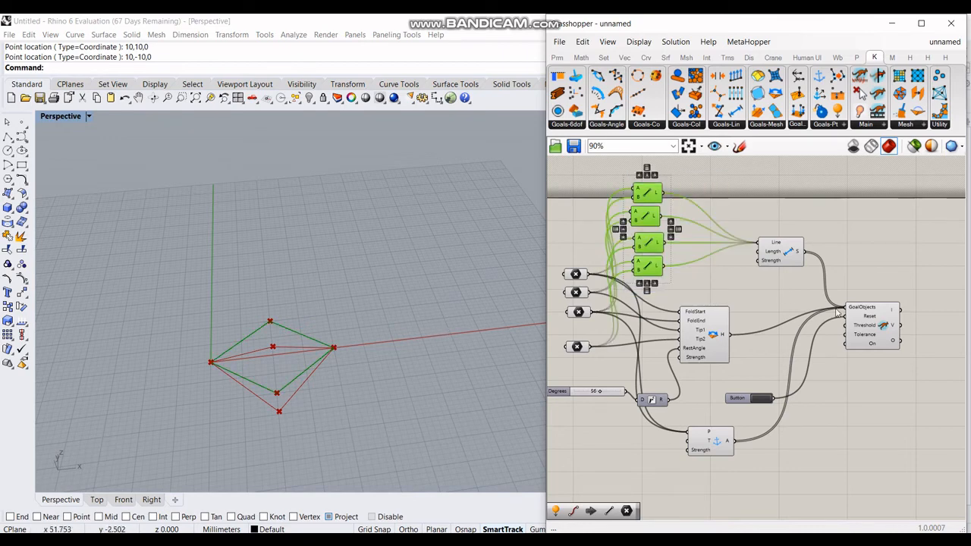
Step: Turn off Rhino preview for the Line components and the four point parameters
right_click(668, 213)
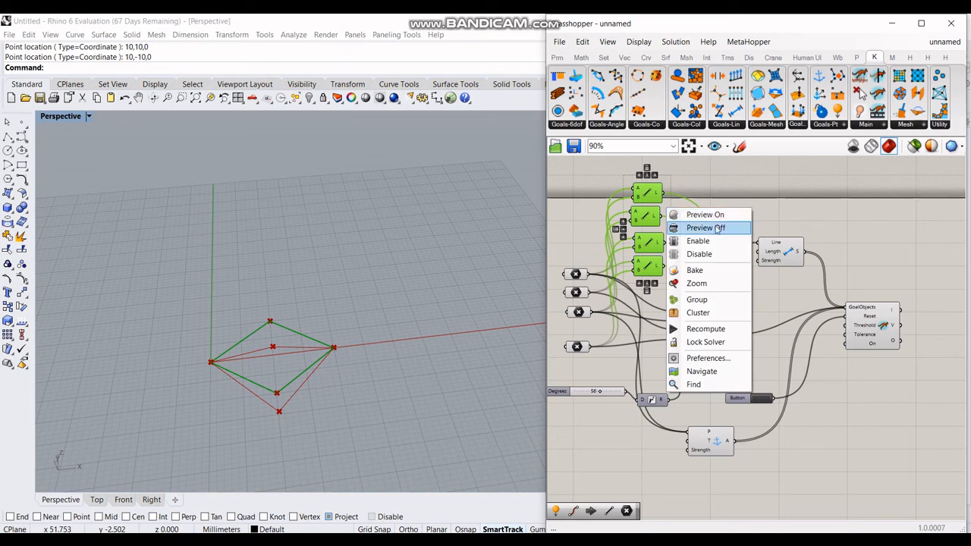
left_click(710, 227)
left_click_drag(553, 255, 612, 370)
right_click(587, 334)
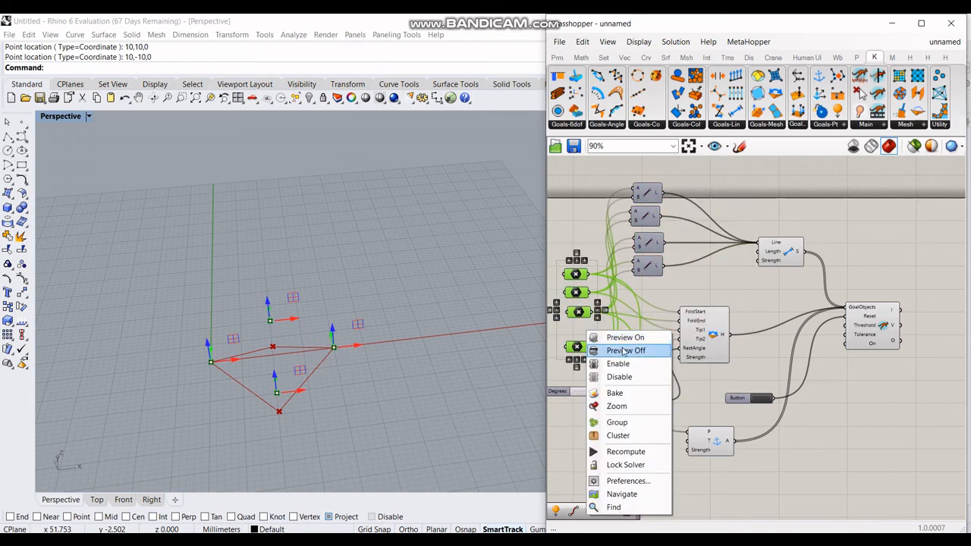
left_click(621, 348)
Step: Reset the solver and set the Degrees slider to 60 to re-fold the rhombus
right_click_drag(792, 310, 763, 250)
left_click(738, 338)
right_click_drag(300, 343, 409, 349)
right_click_drag(586, 365, 639, 365)
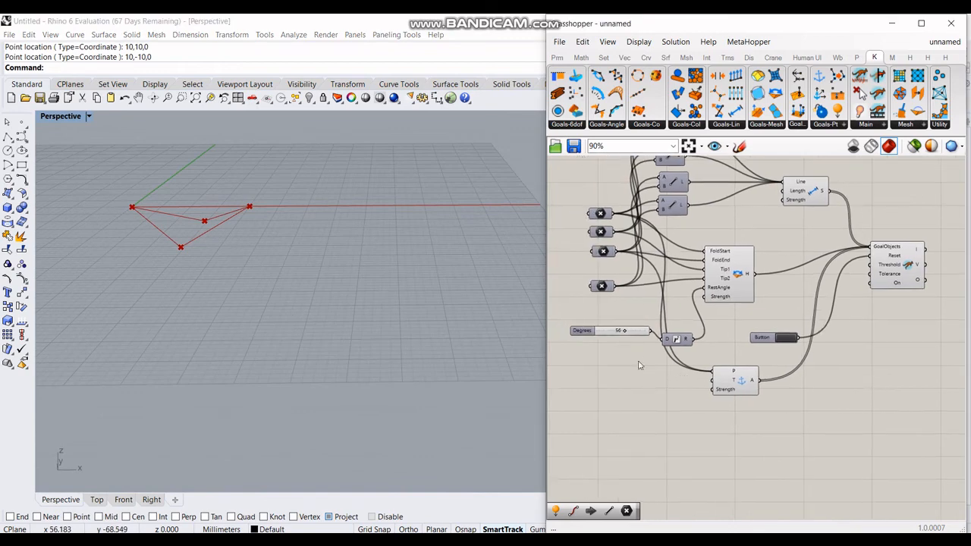
mouse_move(621, 332)
left_mouse_down()
mouse_move(607, 336)
mouse_move(618, 346)
mouse_move(636, 338)
left_mouse_up()
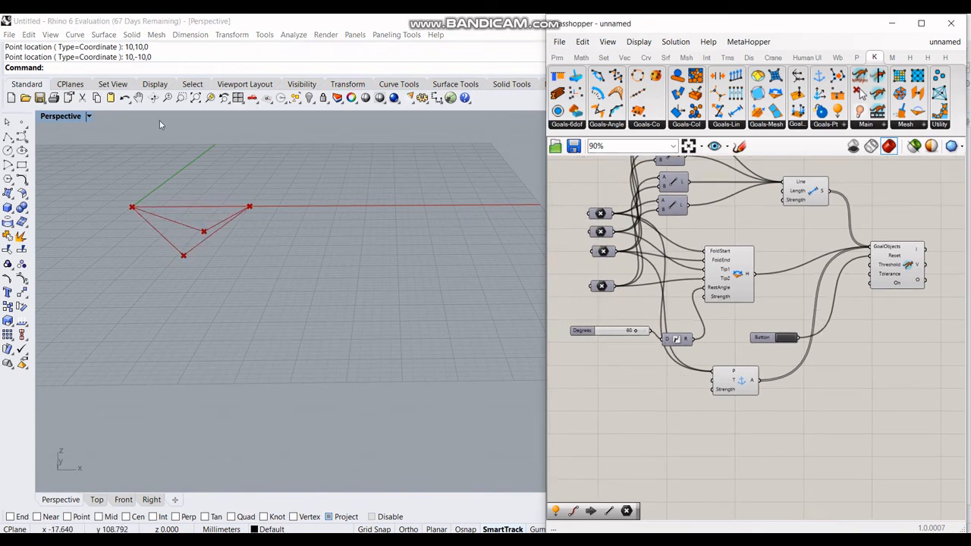
Step: Restore Rhino's four-viewport layout and drop the Degrees slider to 0, flattening the rhombus
double_click(61, 116)
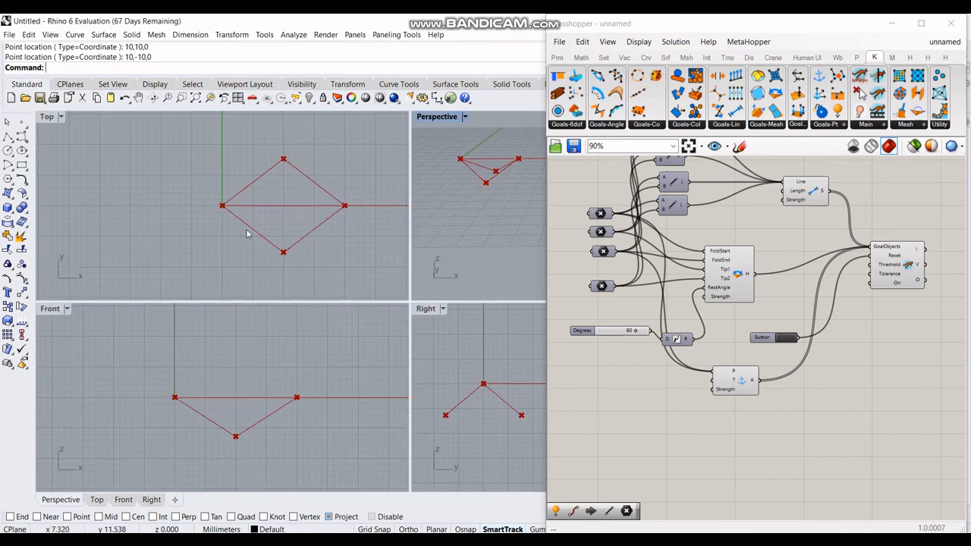
left_click_drag(635, 332, 574, 338)
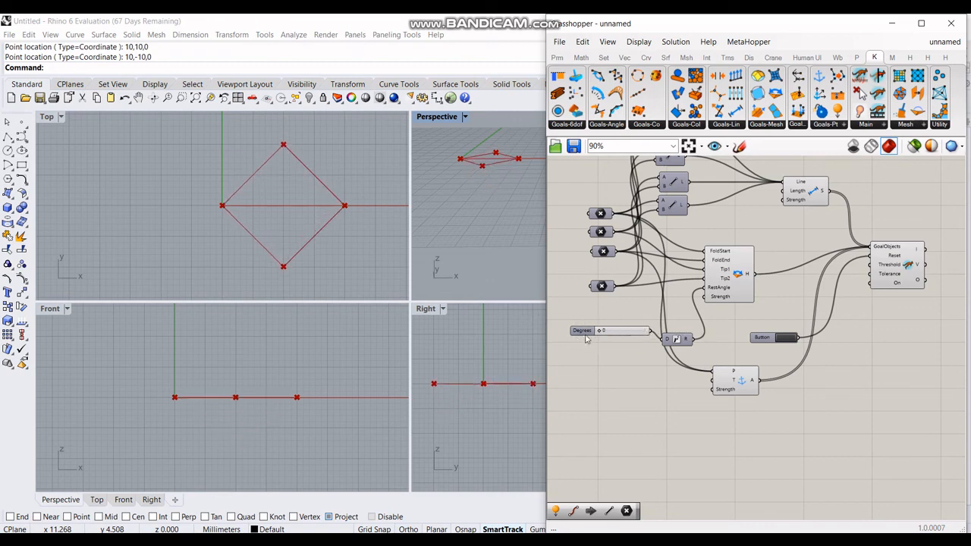
right_click_drag(732, 362, 691, 417)
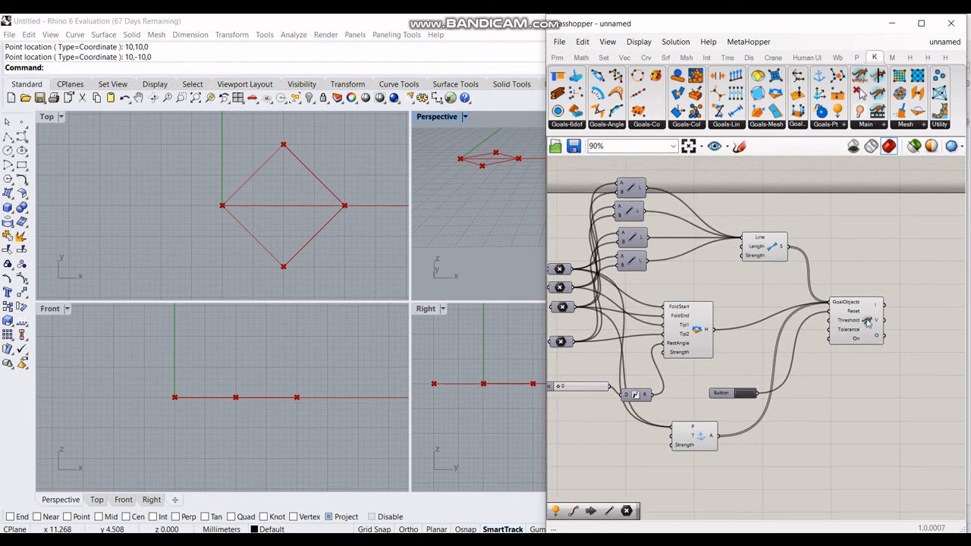
Step: Raise the Degrees slider from 0 to 97, folding the rhombus into a V, and confirm the solver shows Converged
scroll(882, 334, "up", 2)
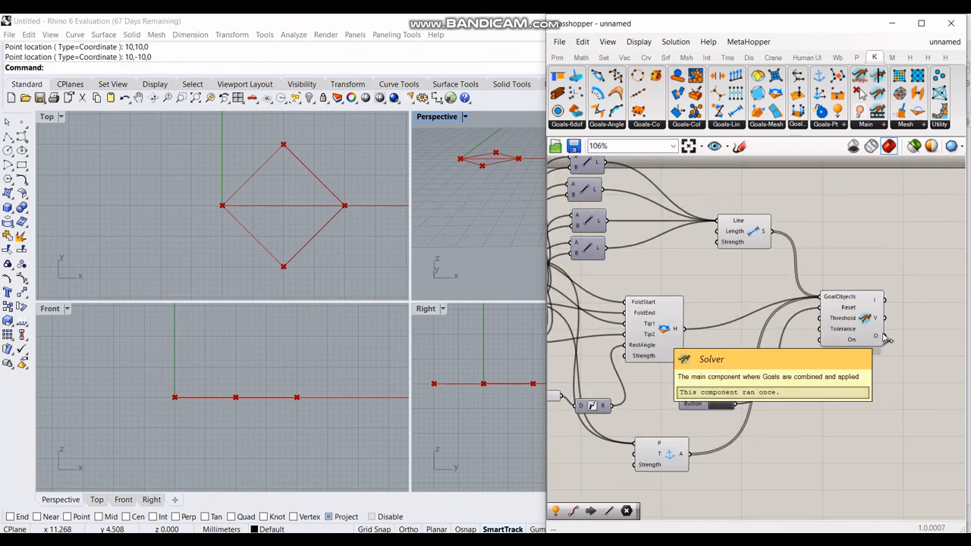
scroll(848, 341, "up", 4)
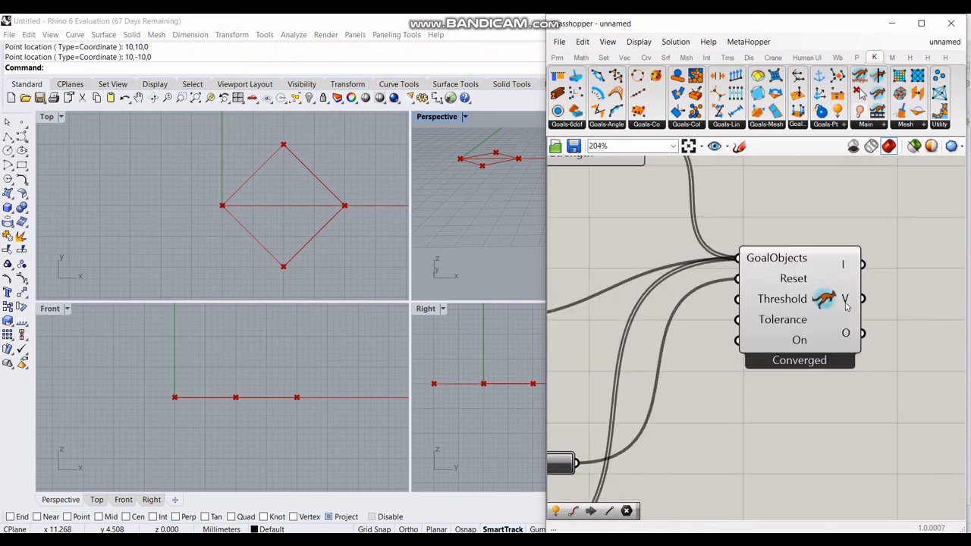
scroll(835, 372, "down", 3)
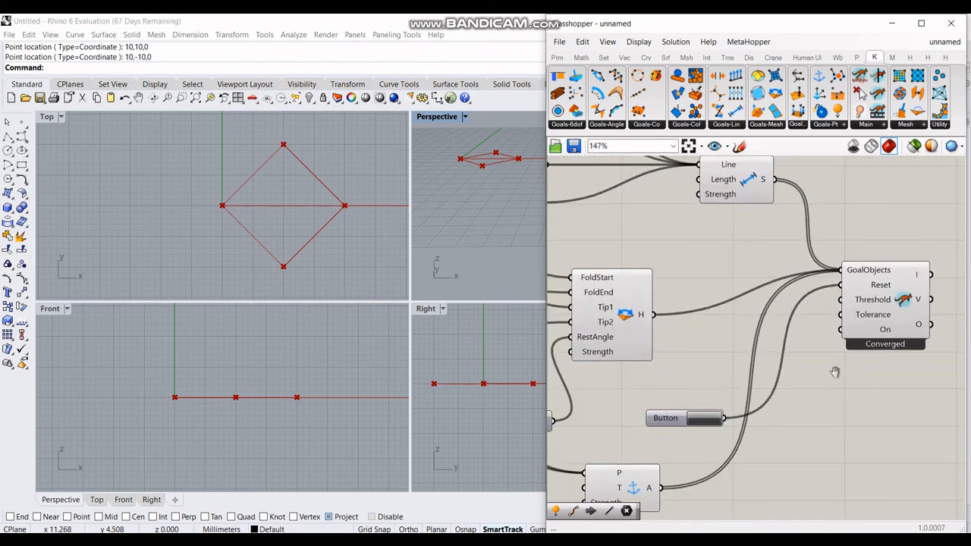
scroll(588, 369, "up", 2)
left_click_drag(587, 368, 660, 379)
right_click_drag(809, 306, 850, 340)
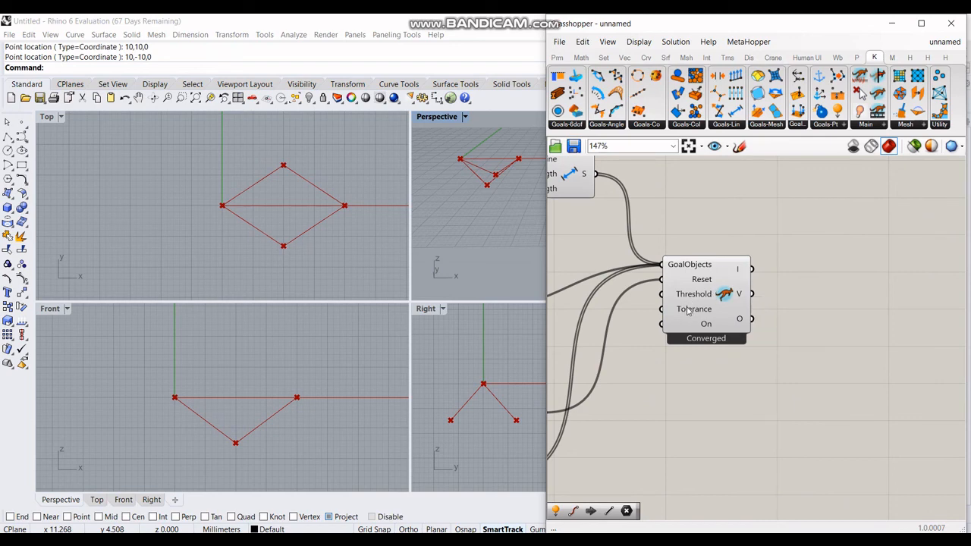
right_click_drag(664, 340, 894, 367)
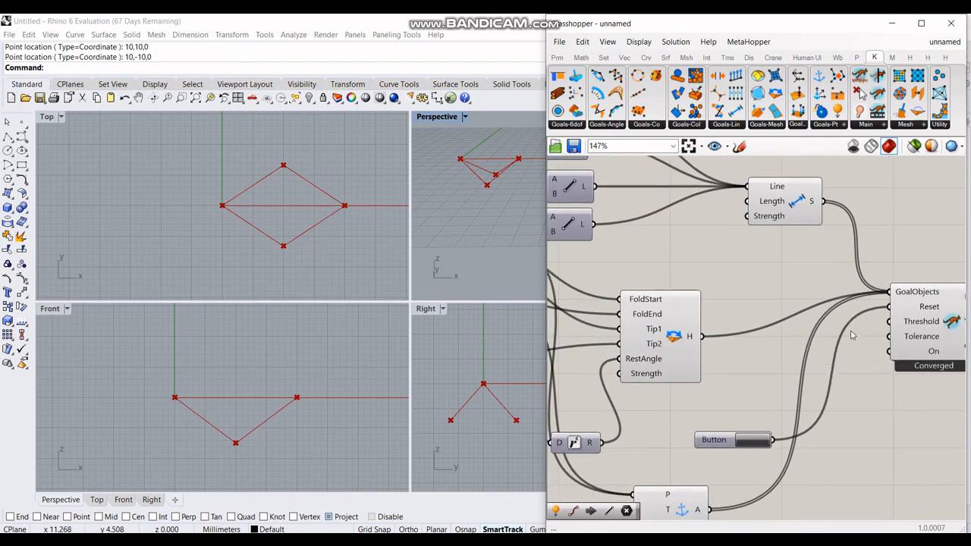
scroll(851, 332, "down", 3)
right_click_drag(801, 304, 795, 307)
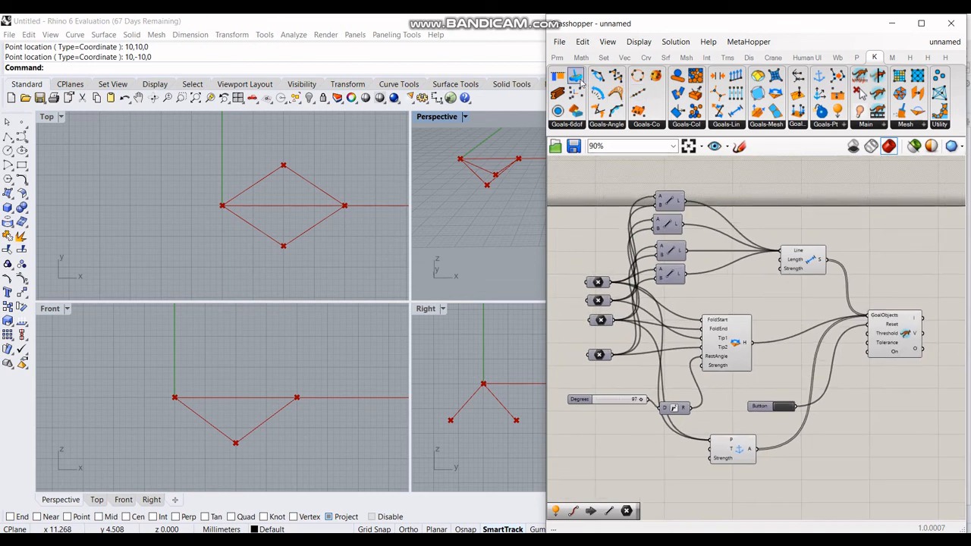